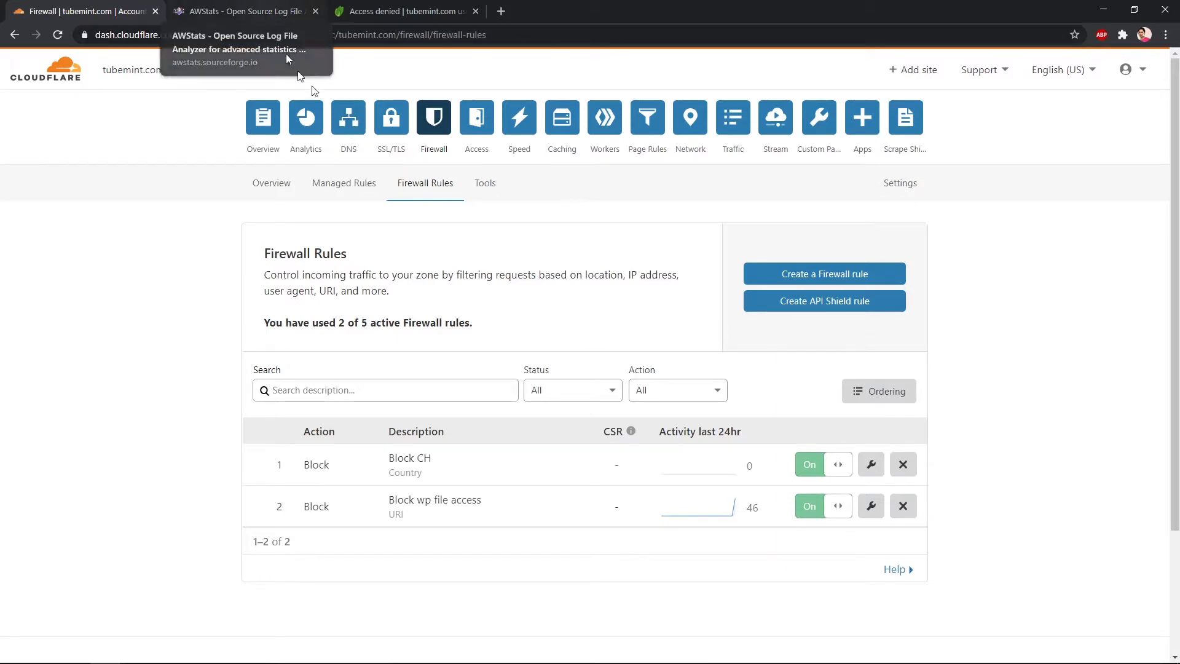
Step: Open the "Block wp file access" firewall rule for editing and review its whole match expression at an enlarged page size
{"action": "left_click", "coordinate": [870, 506]}
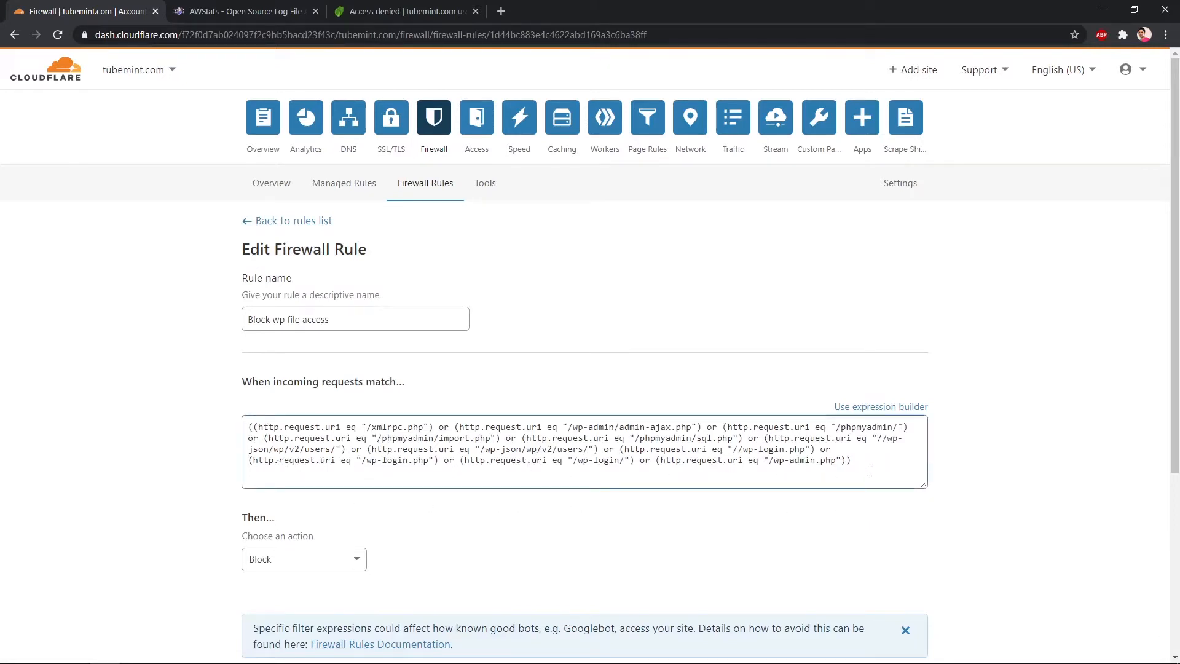
{"action": "key", "text": "ctrl+plus"}
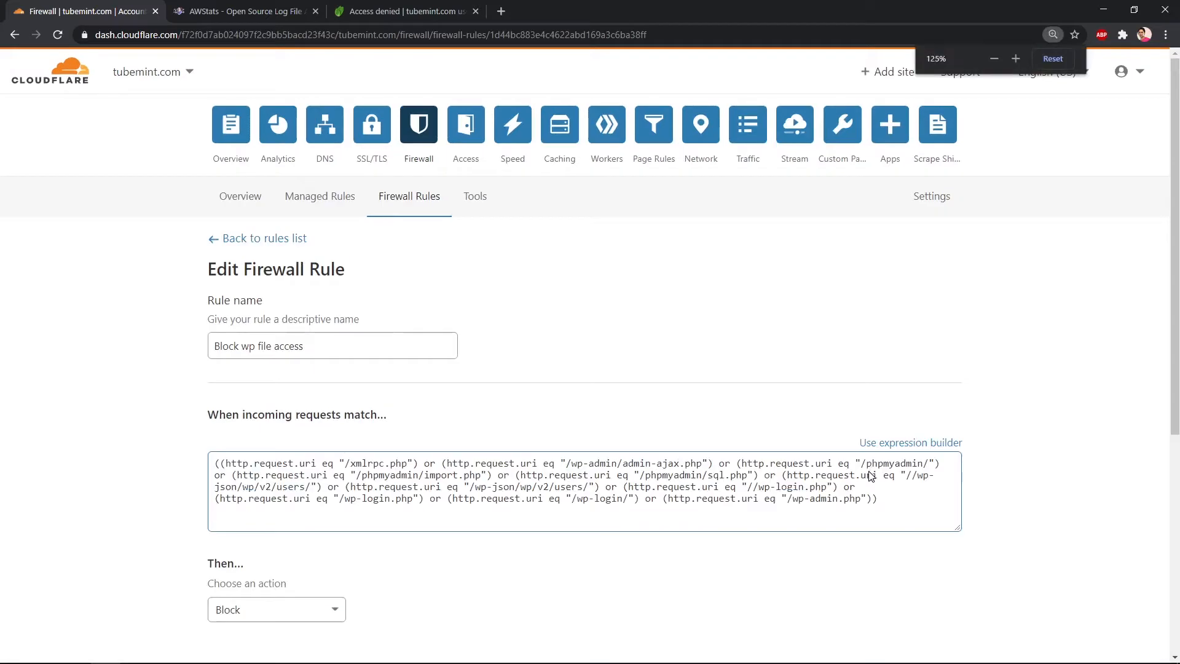
{"action": "key", "text": "ctrl+plus"}
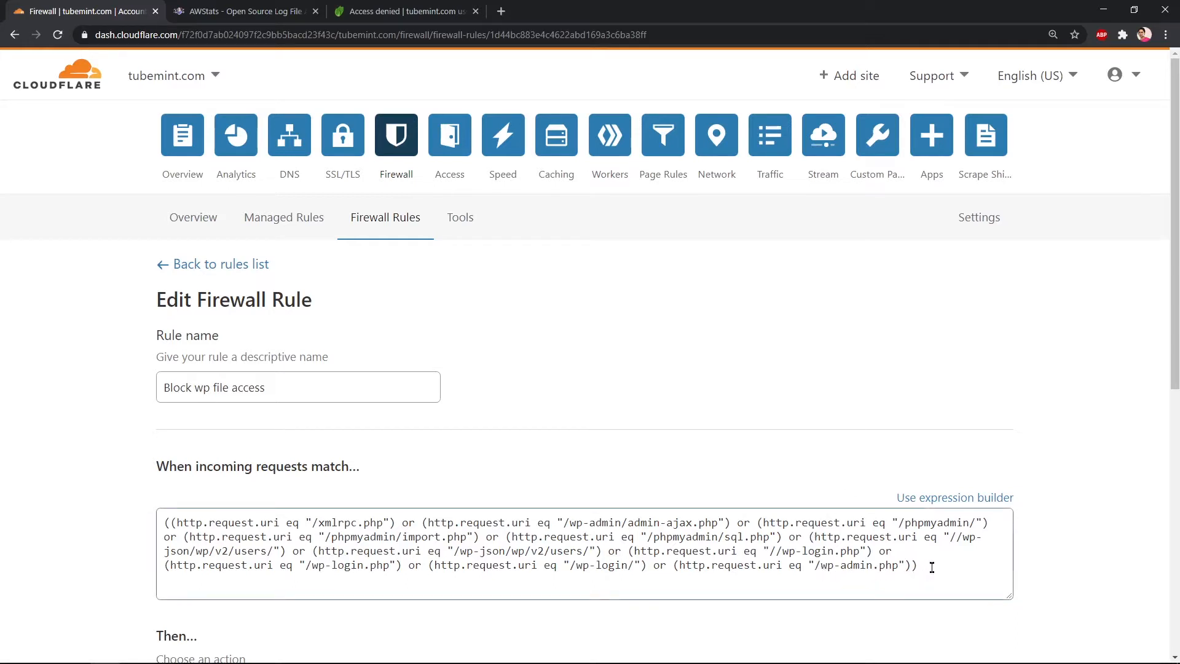
{"action": "left_click_drag", "start_coordinate": [927, 569], "coordinate": [162, 522]}
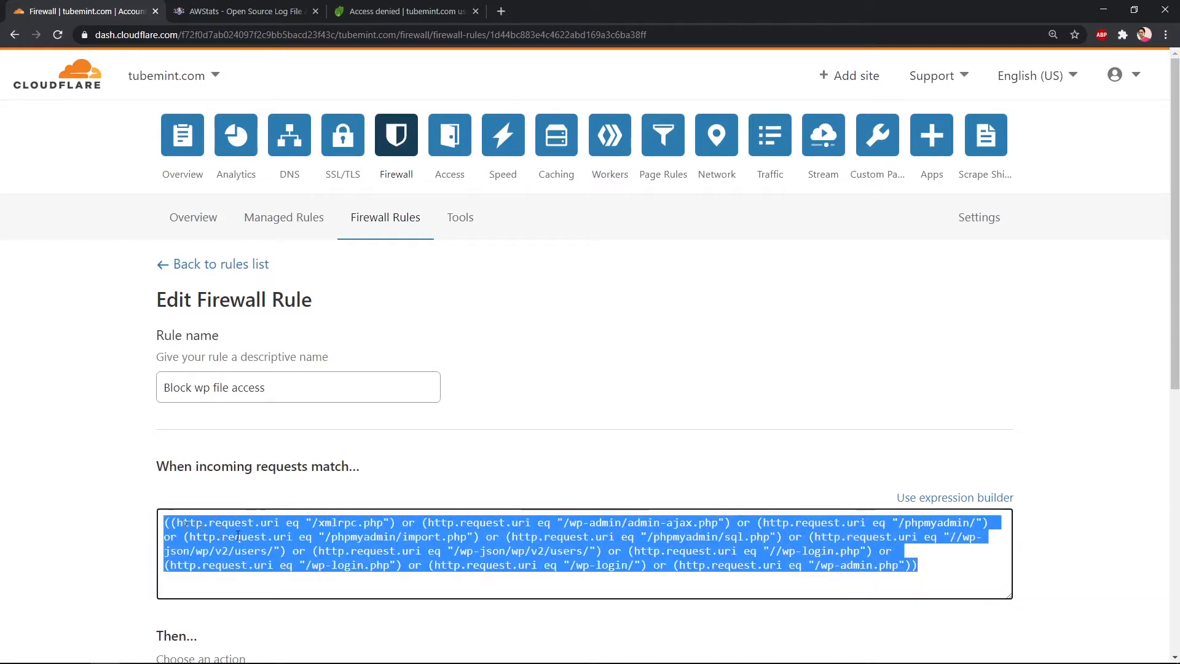
{"action": "left_click", "coordinate": [478, 571]}
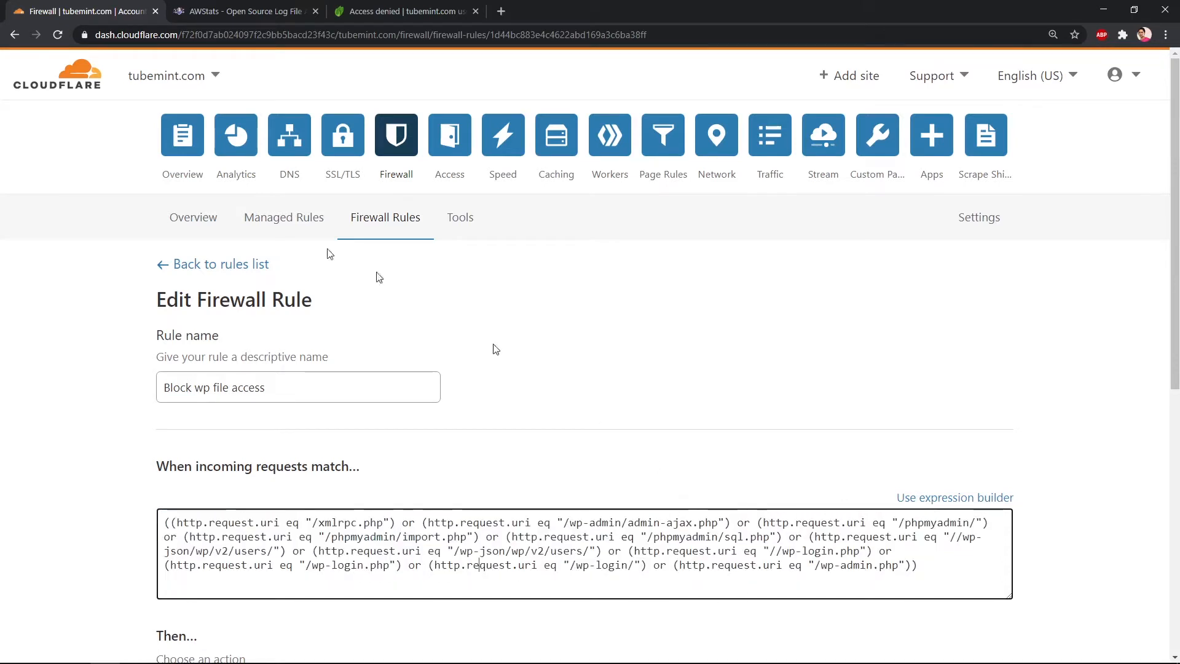
Step: Return to the rules list and open the "Block CH" rule to review its country condition and action
{"action": "left_click", "coordinate": [162, 264]}
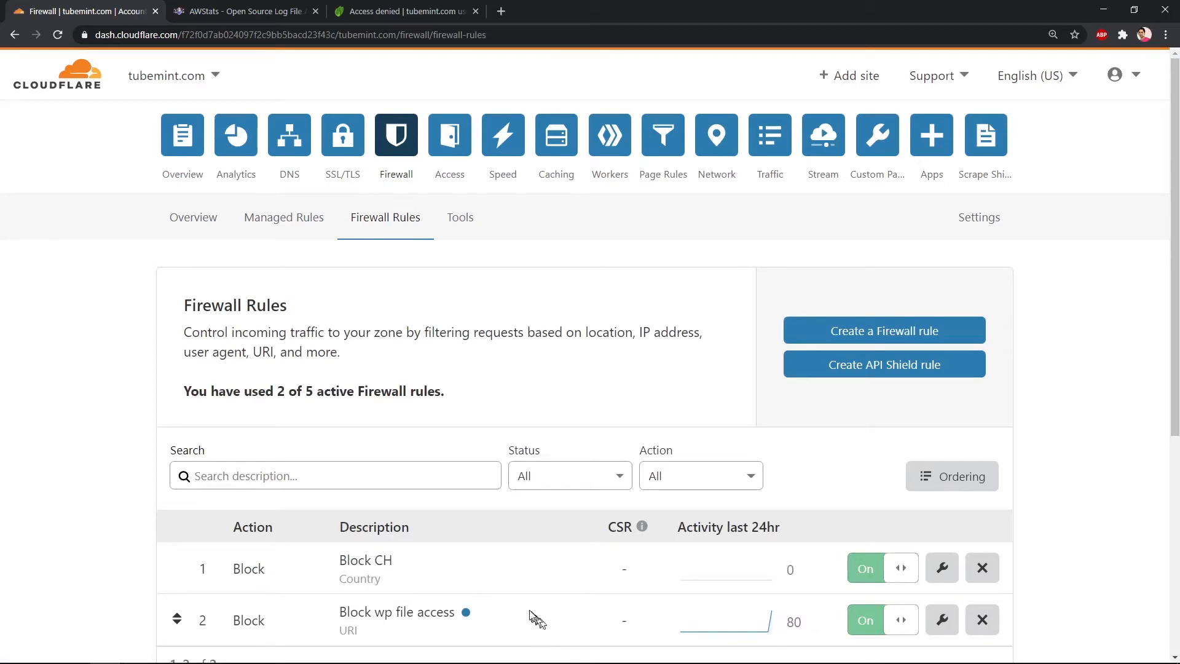
{"action": "left_click", "coordinate": [941, 567]}
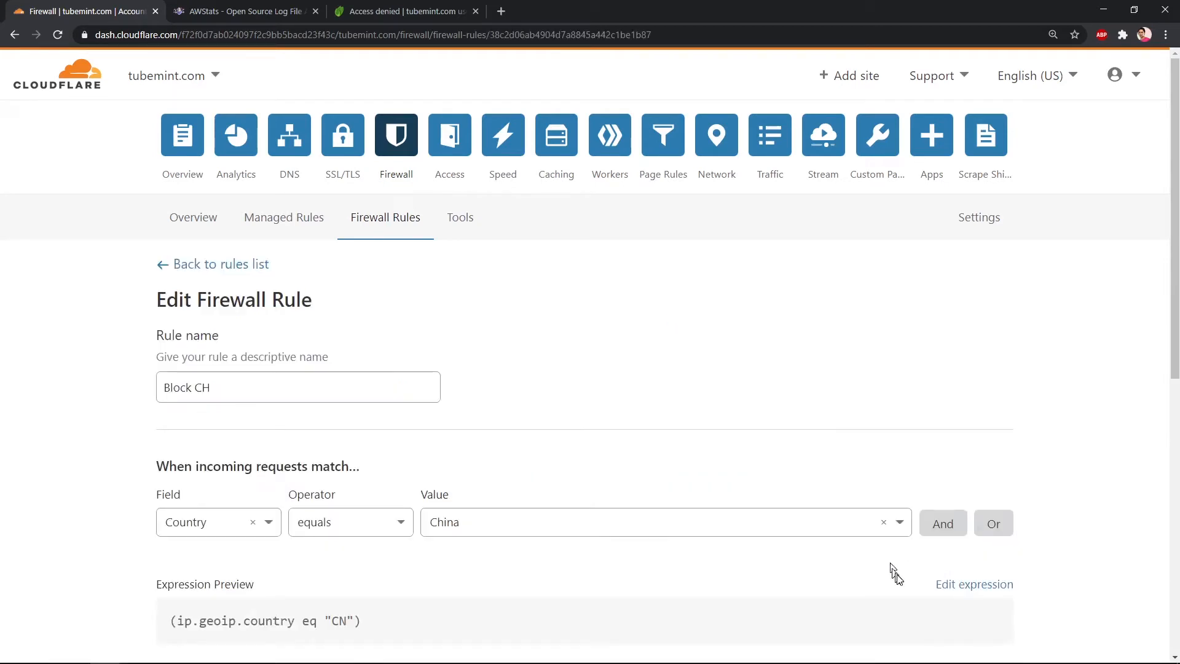
{"action": "scroll", "coordinate": [898, 577], "scroll_direction": "down", "scroll_amount": 4}
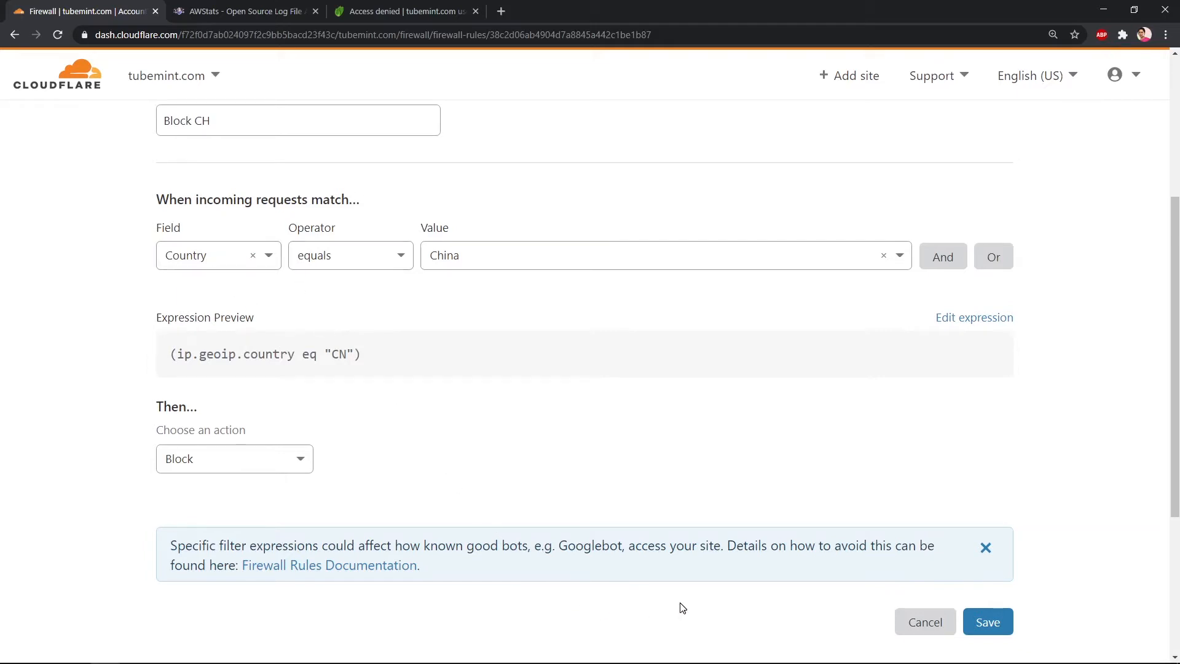
{"action": "scroll", "coordinate": [679, 605], "scroll_direction": "up", "scroll_amount": 3}
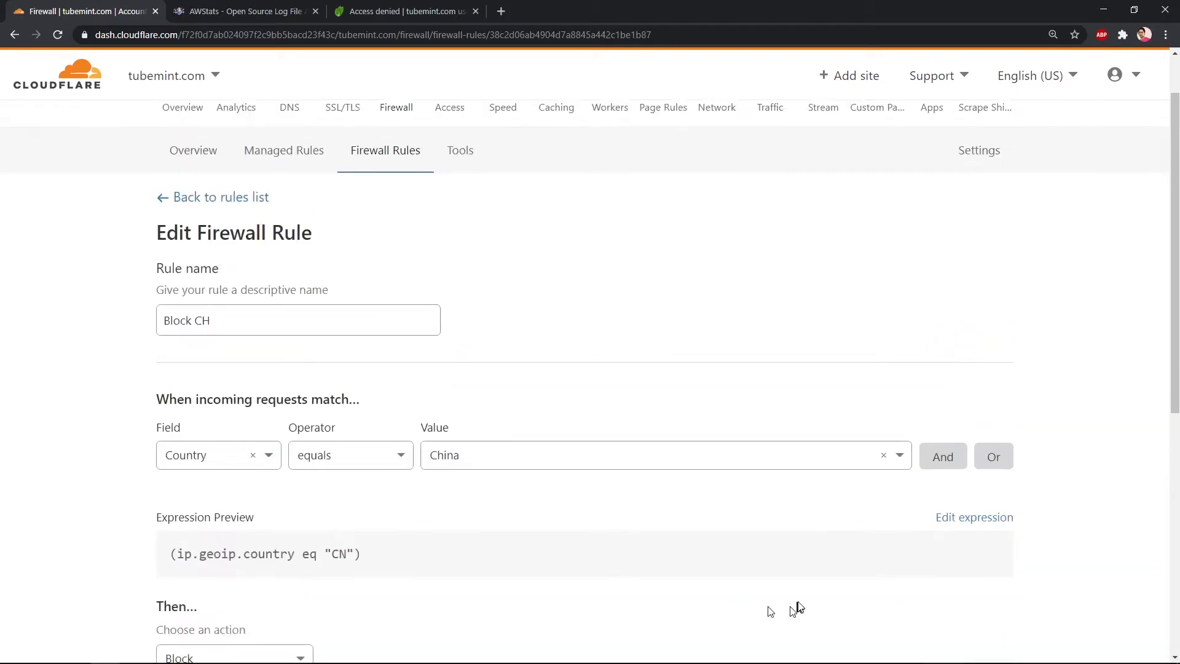
Step: Go back to the rules list and reopen the "Block wp file access" rule to inspect the blocked phpmyadmin paths
{"action": "left_click", "coordinate": [172, 197]}
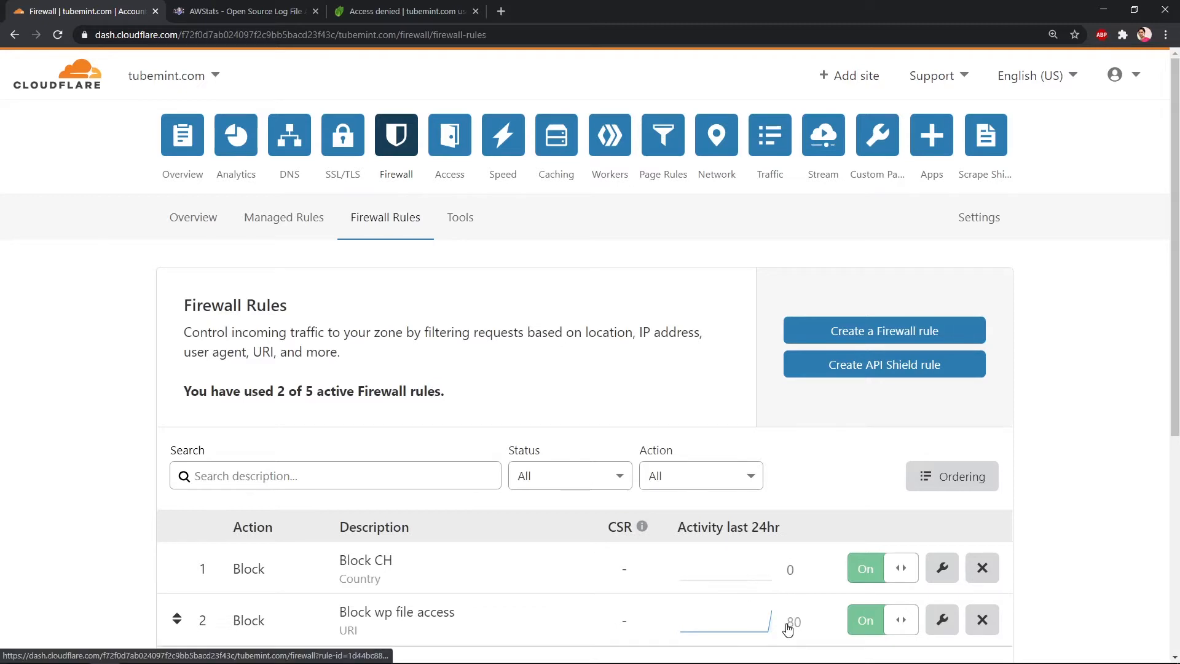
{"action": "scroll", "coordinate": [788, 628], "scroll_direction": "down", "scroll_amount": 2}
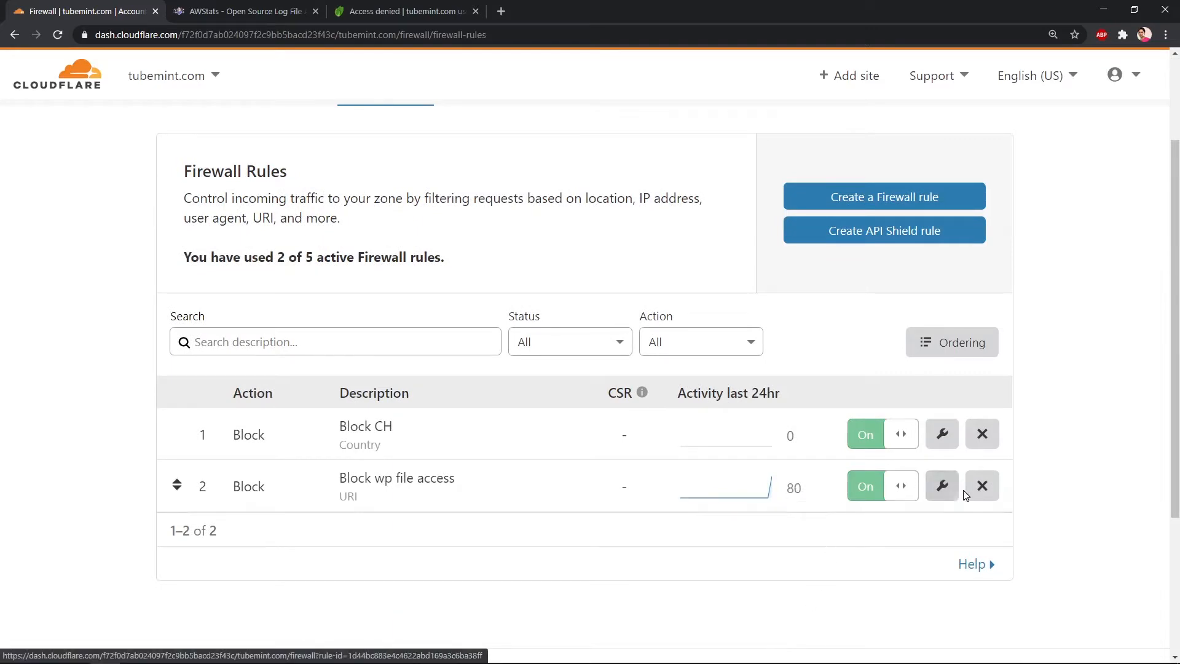
{"action": "left_click", "coordinate": [942, 490]}
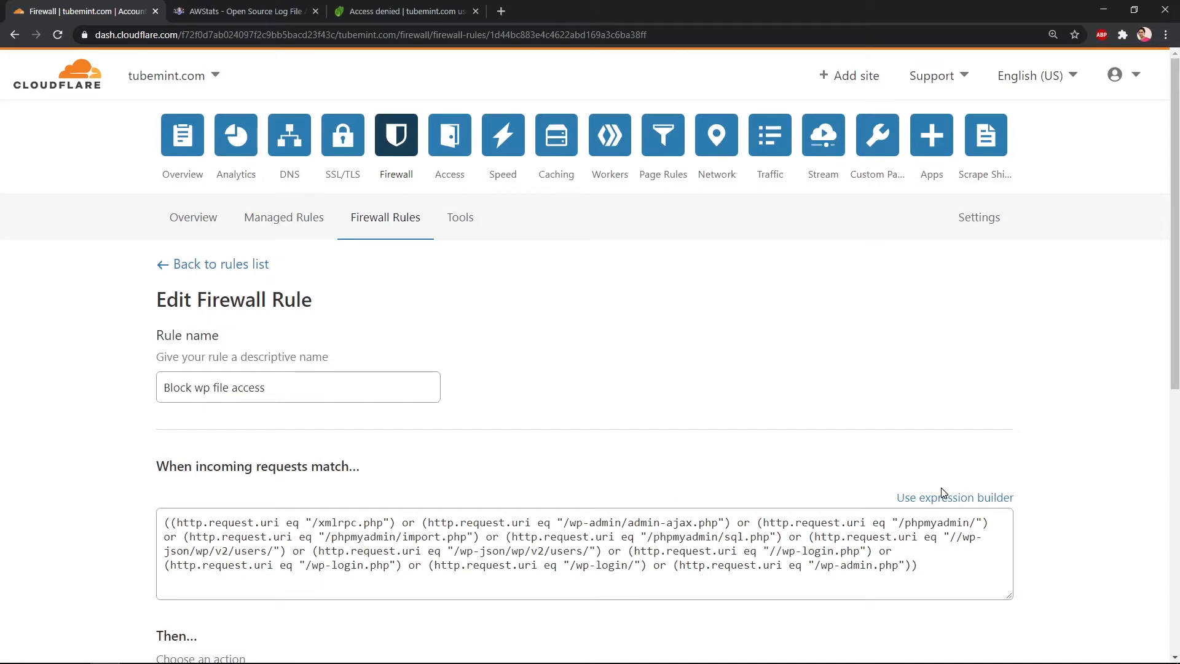
{"action": "left_click", "coordinate": [327, 536]}
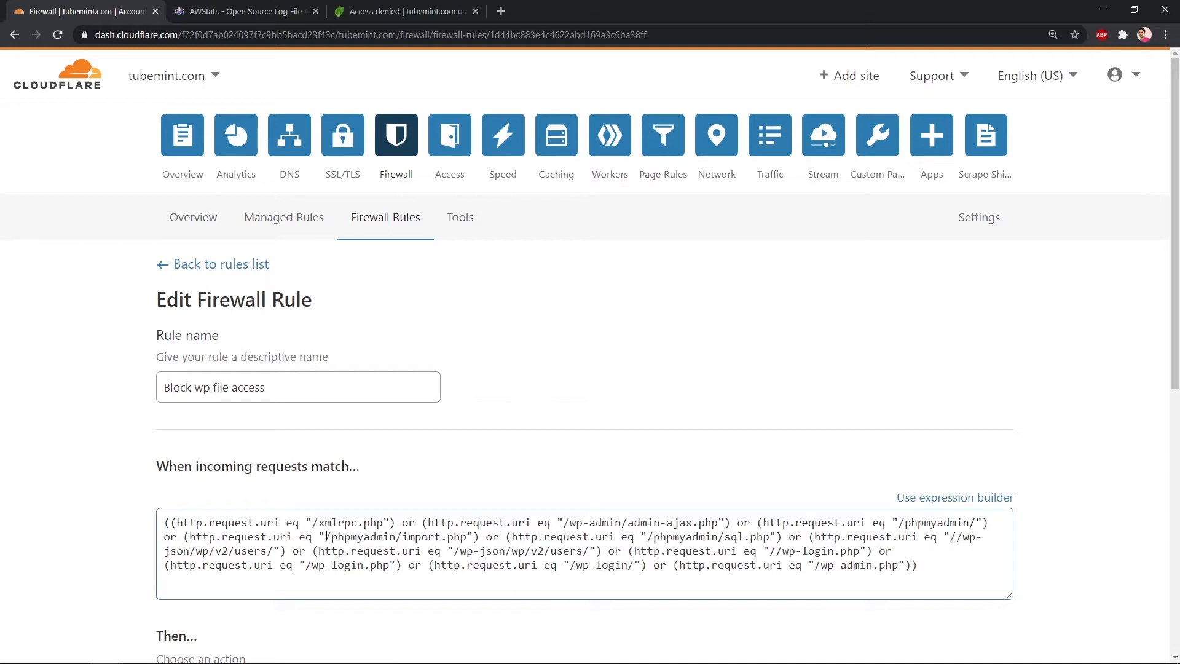
Step: Open the firewall overview and look through the activity log of events from the last 24 hours
{"action": "left_click", "coordinate": [196, 220]}
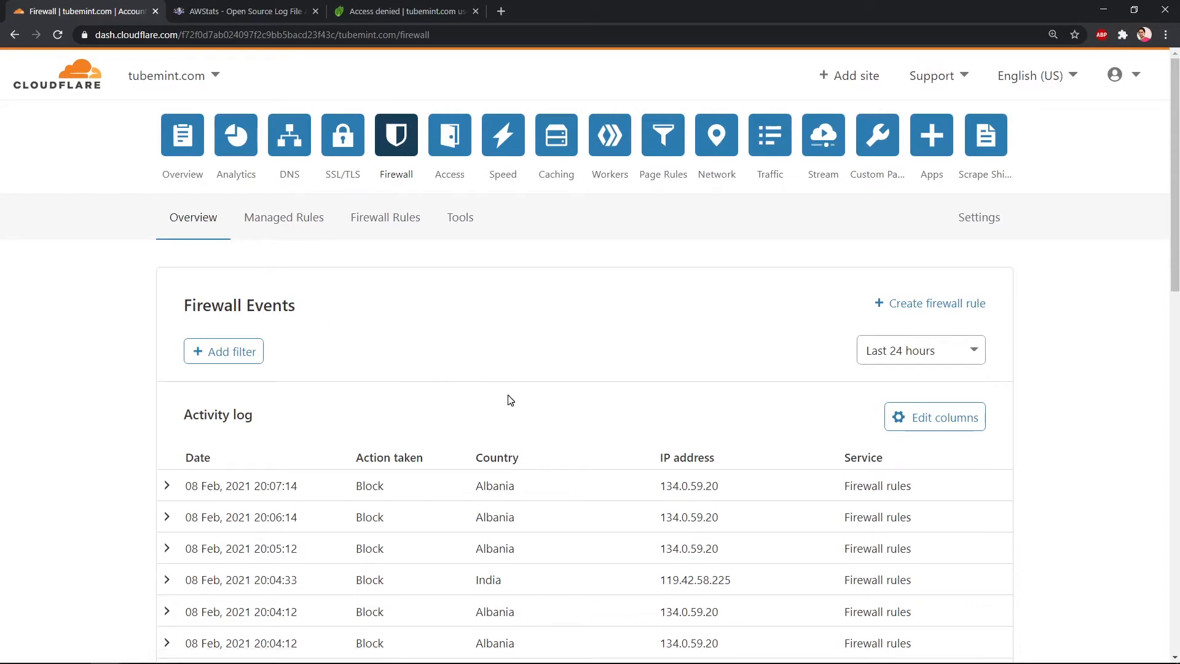
{"action": "scroll", "coordinate": [508, 400], "scroll_direction": "down", "scroll_amount": 1}
{"action": "scroll", "coordinate": [508, 400], "scroll_direction": "down", "scroll_amount": 12}
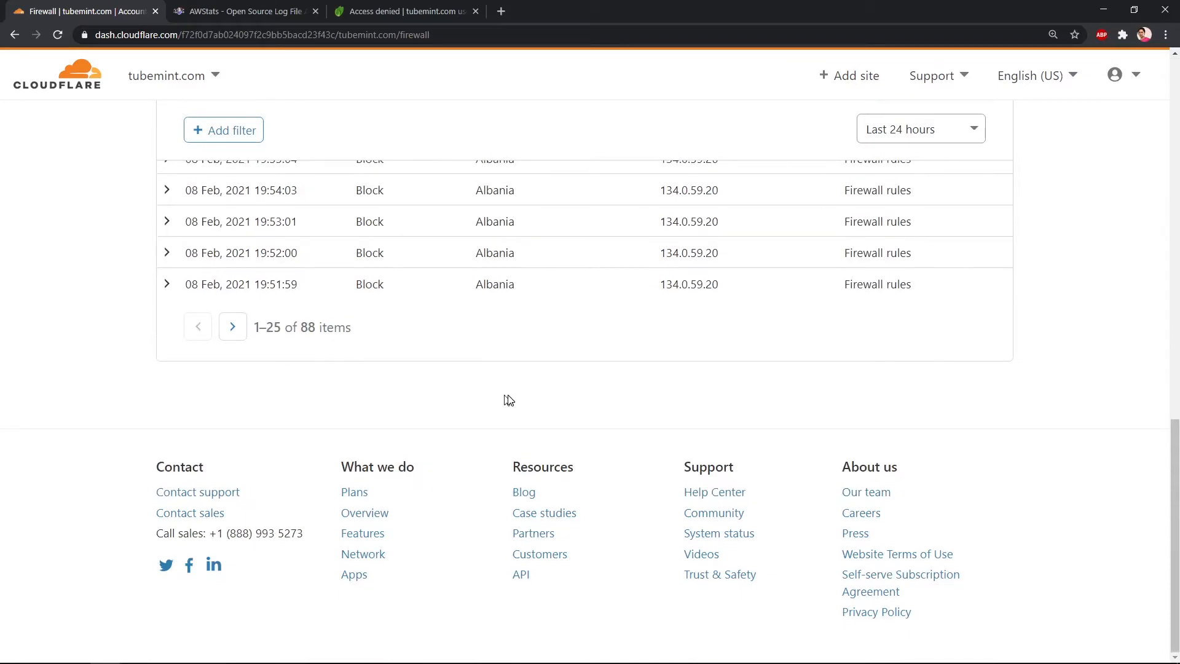
{"action": "scroll", "coordinate": [509, 400], "scroll_direction": "up", "scroll_amount": 13}
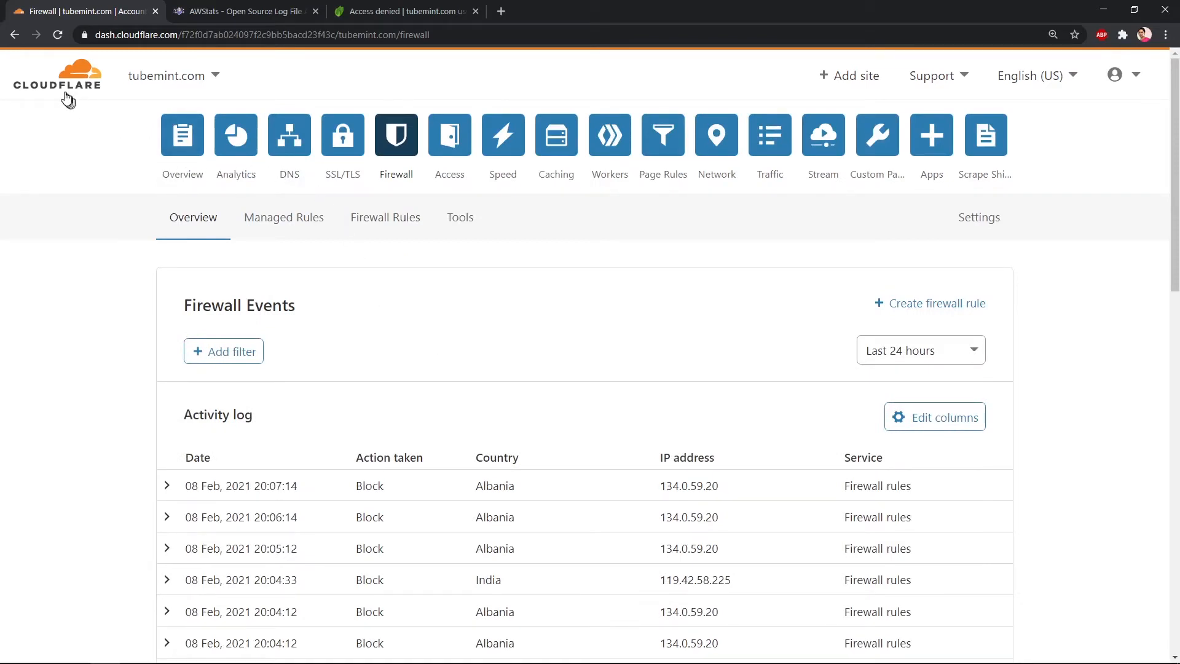
Step: Check the active rule allowance in the firewall rules list, then reopen the "Block wp file access" rule
{"action": "left_click", "coordinate": [379, 228]}
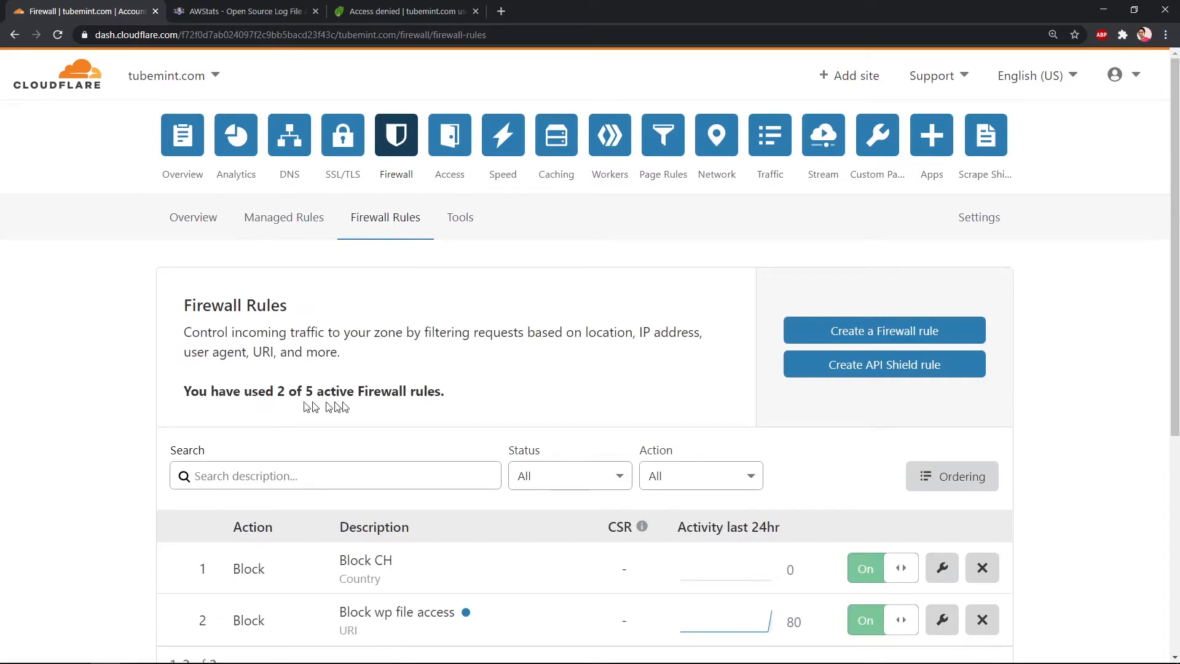
{"action": "left_click_drag", "start_coordinate": [244, 393], "coordinate": [464, 400]}
{"action": "left_click", "coordinate": [492, 398]}
{"action": "scroll", "coordinate": [563, 659], "scroll_direction": "down", "scroll_amount": 3}
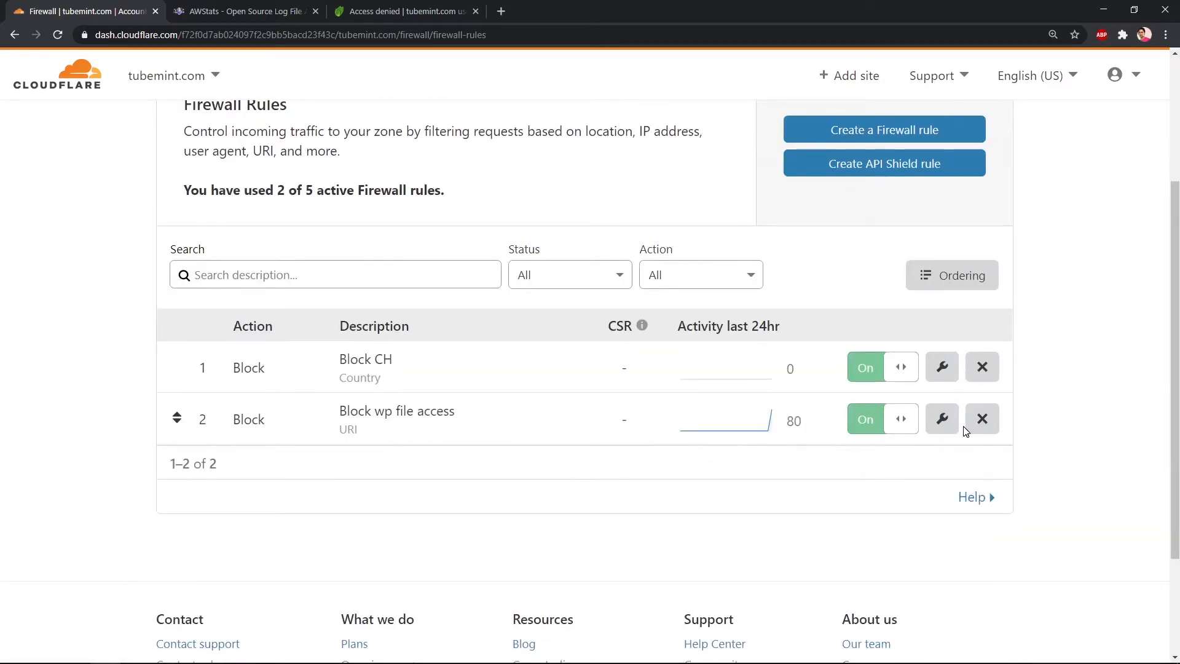
{"action": "left_click", "coordinate": [943, 422]}
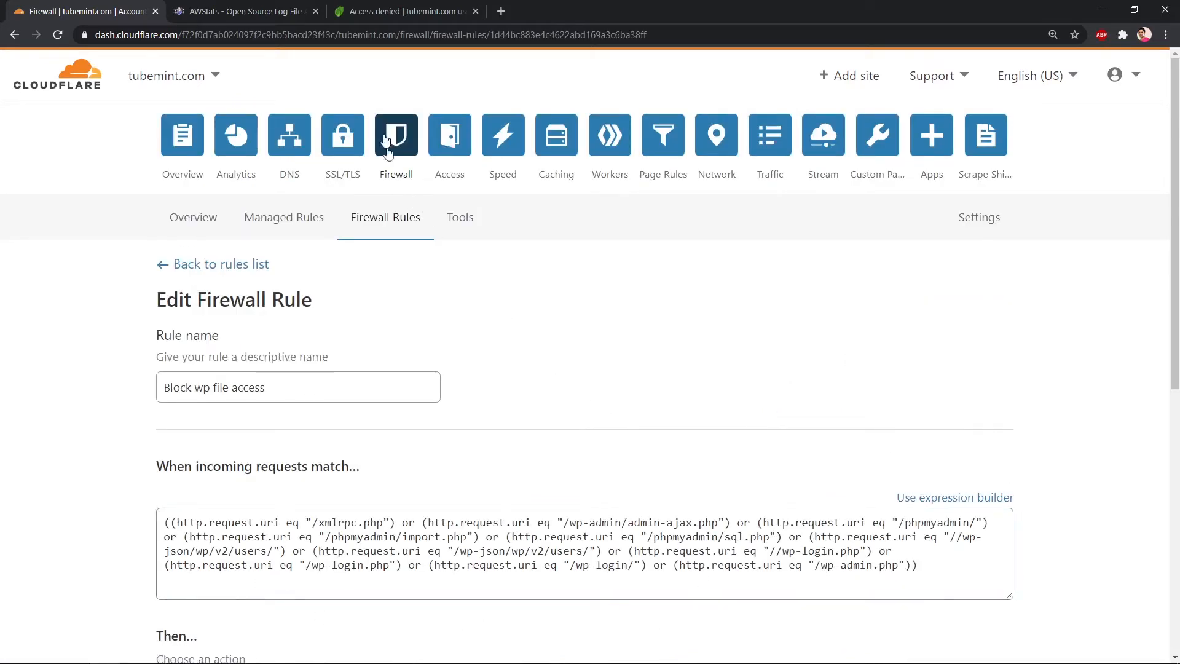
Step: Switch to the AWStats website and examine its demos, features, downloads and documentation sections
{"action": "left_click", "coordinate": [249, 11]}
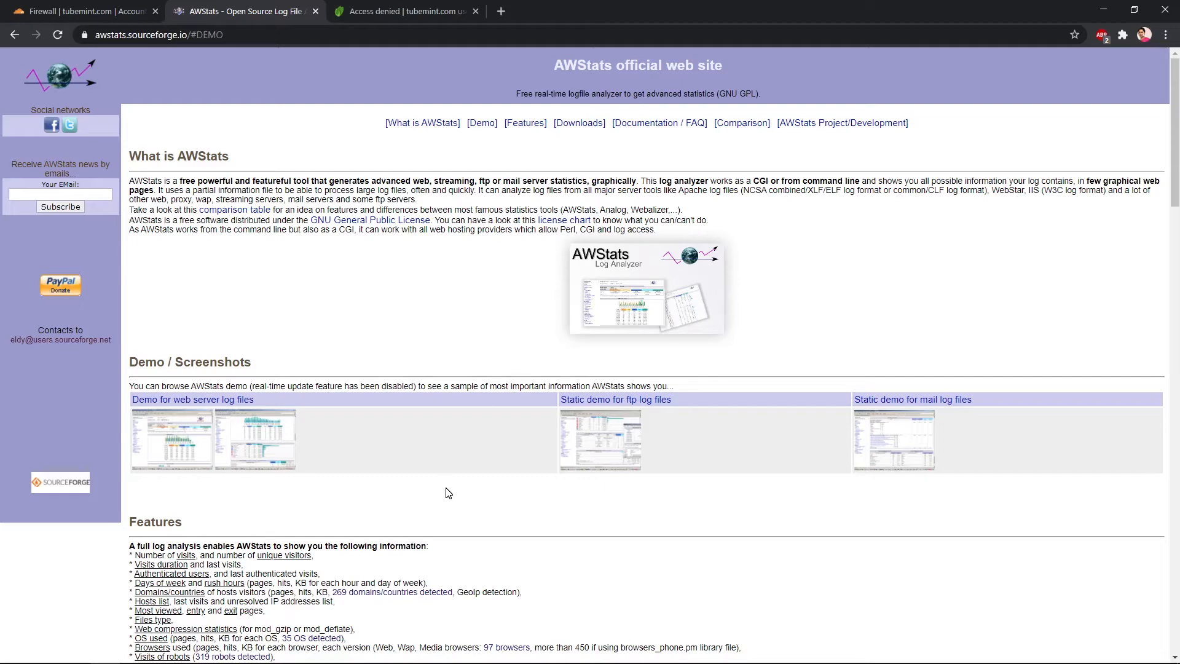
{"action": "scroll", "coordinate": [449, 493], "scroll_direction": "down", "scroll_amount": 4}
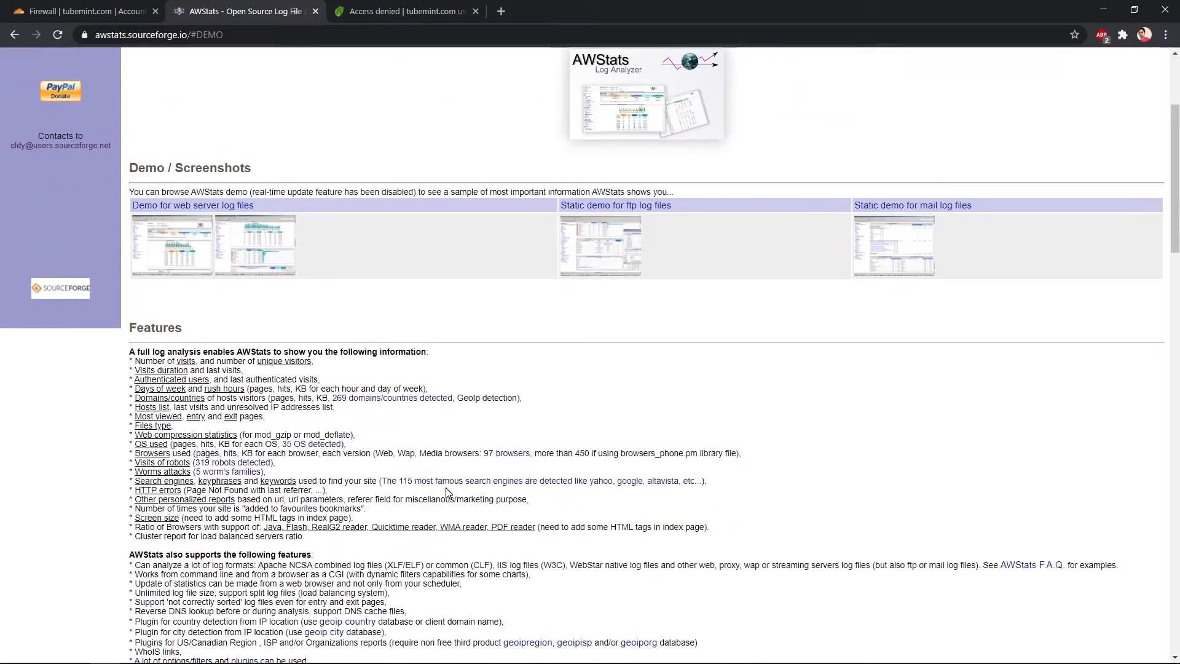
{"action": "scroll", "coordinate": [447, 487], "scroll_direction": "down", "scroll_amount": 3}
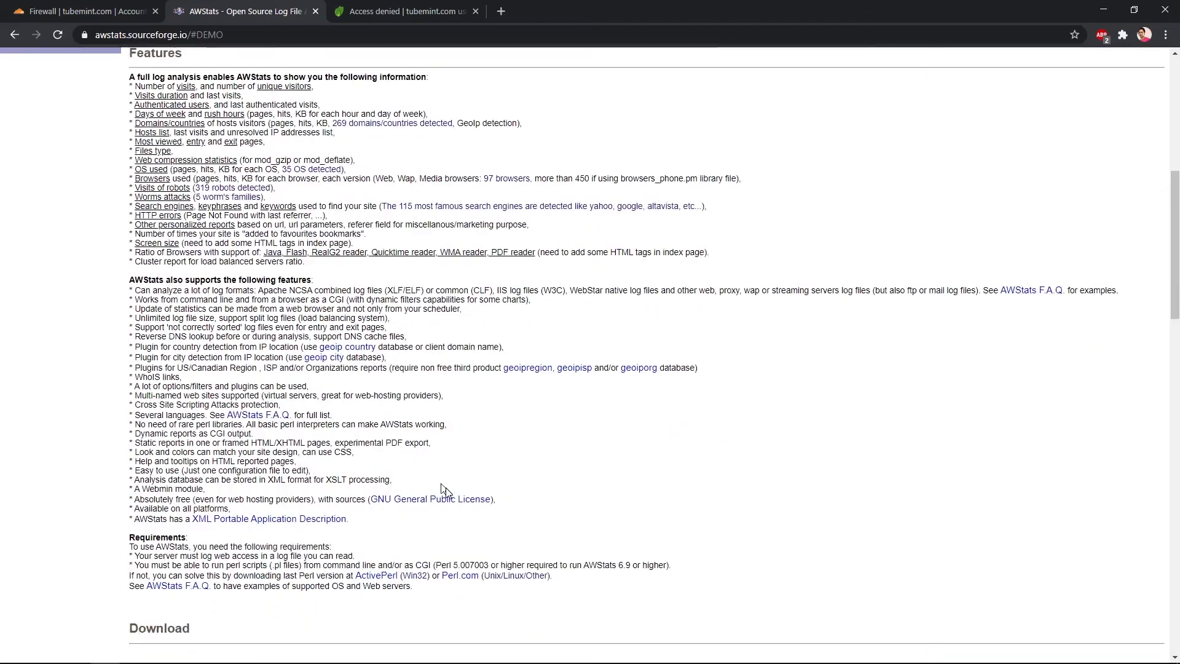
{"action": "scroll", "coordinate": [441, 484], "scroll_direction": "down", "scroll_amount": 2}
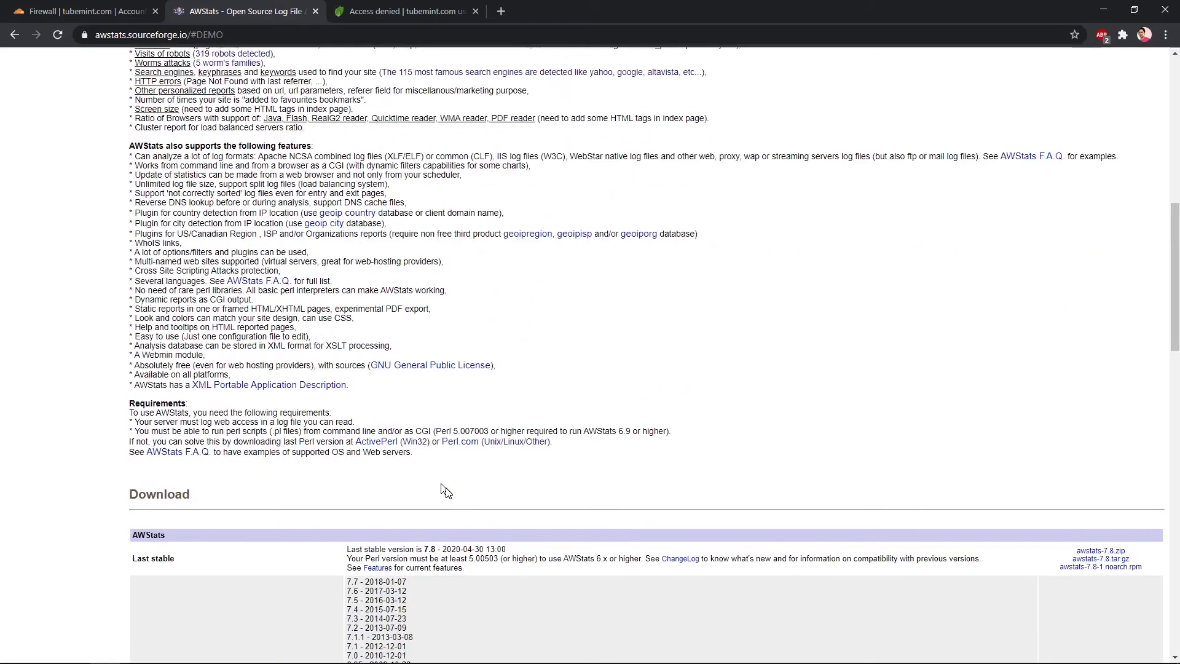
{"action": "scroll", "coordinate": [445, 490], "scroll_direction": "up", "scroll_amount": 2}
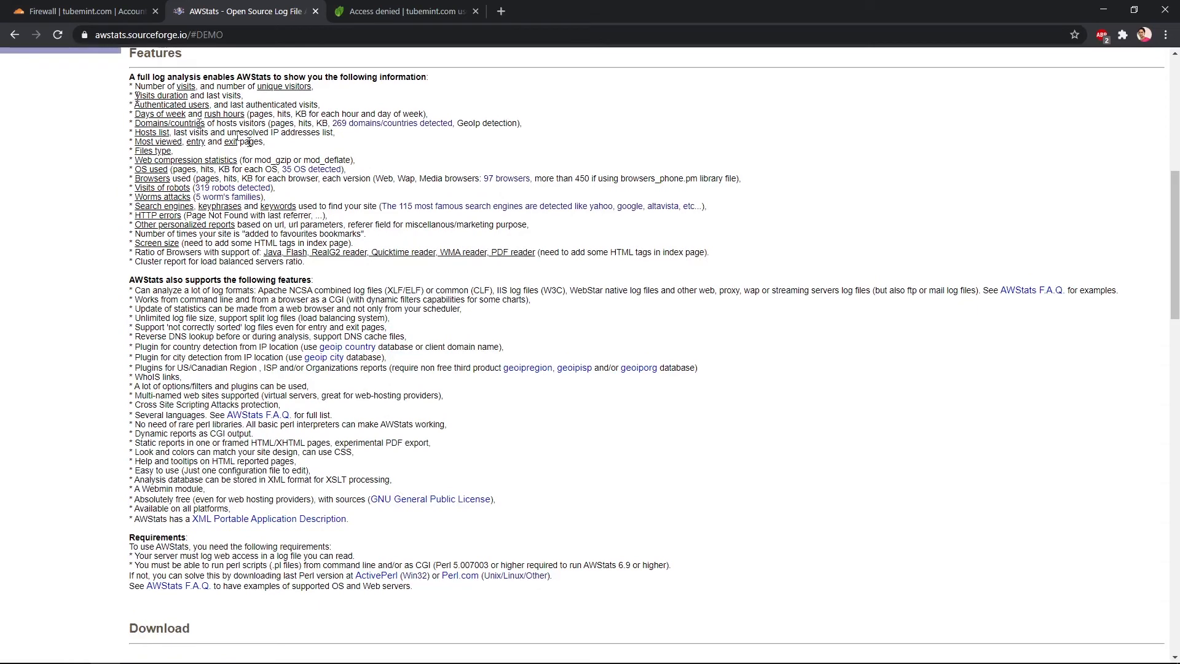
{"action": "scroll", "coordinate": [652, 611], "scroll_direction": "down", "scroll_amount": 9}
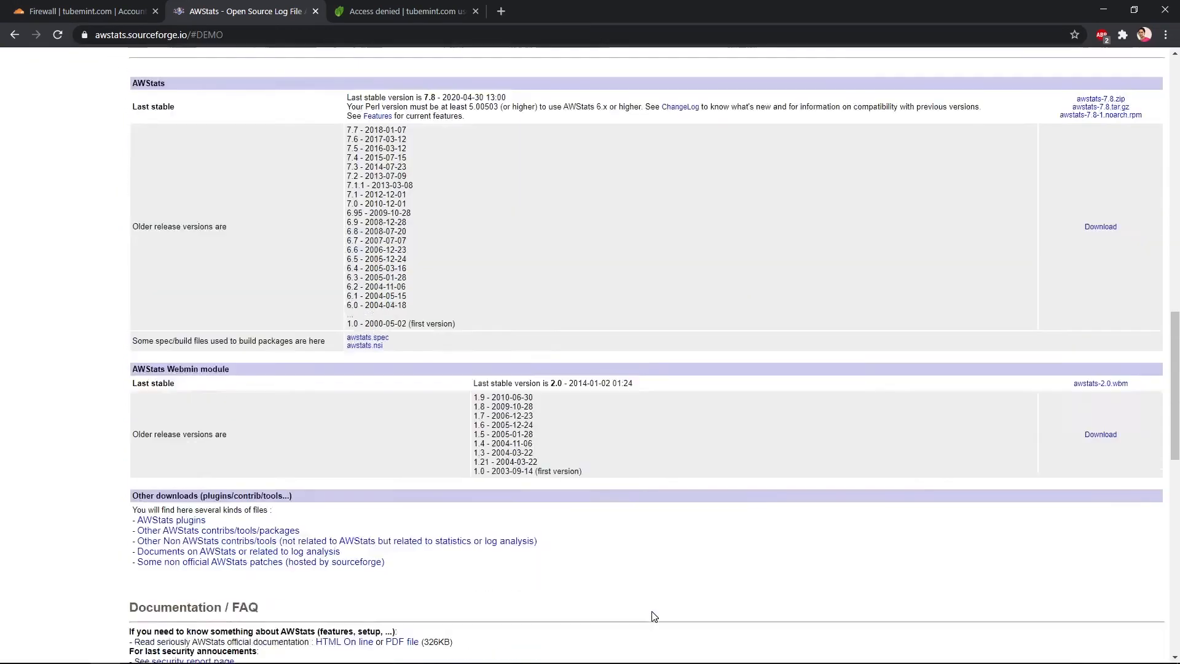
{"action": "scroll", "coordinate": [653, 616], "scroll_direction": "down", "scroll_amount": 9}
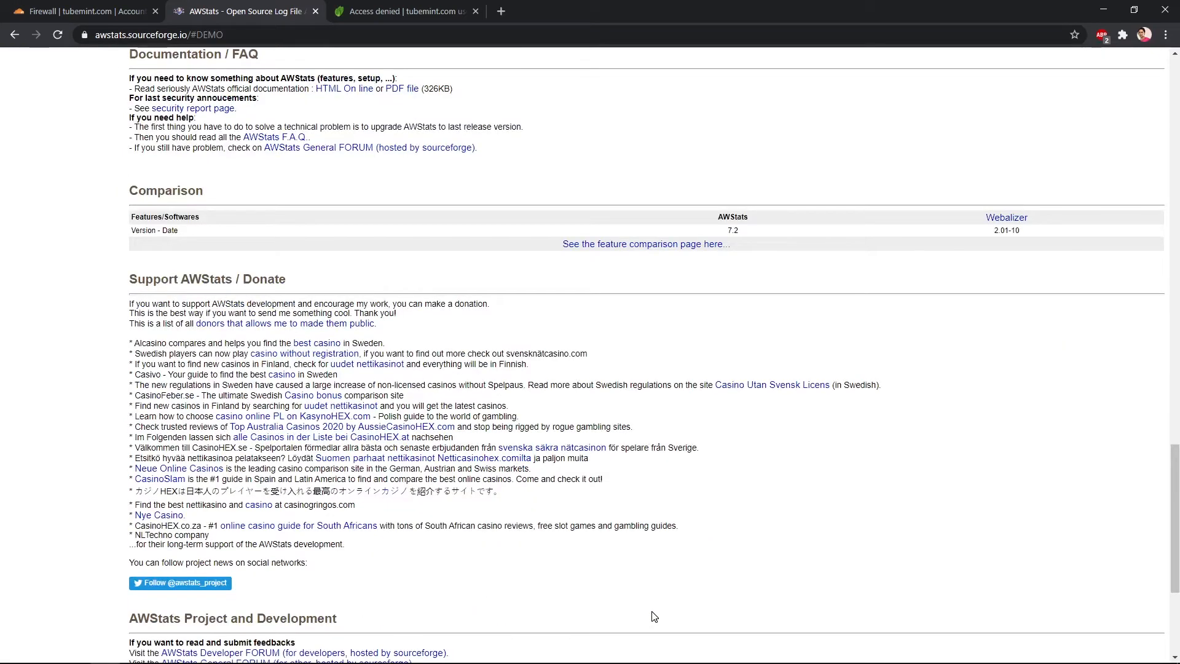
{"action": "scroll", "coordinate": [653, 616], "scroll_direction": "up", "scroll_amount": 20}
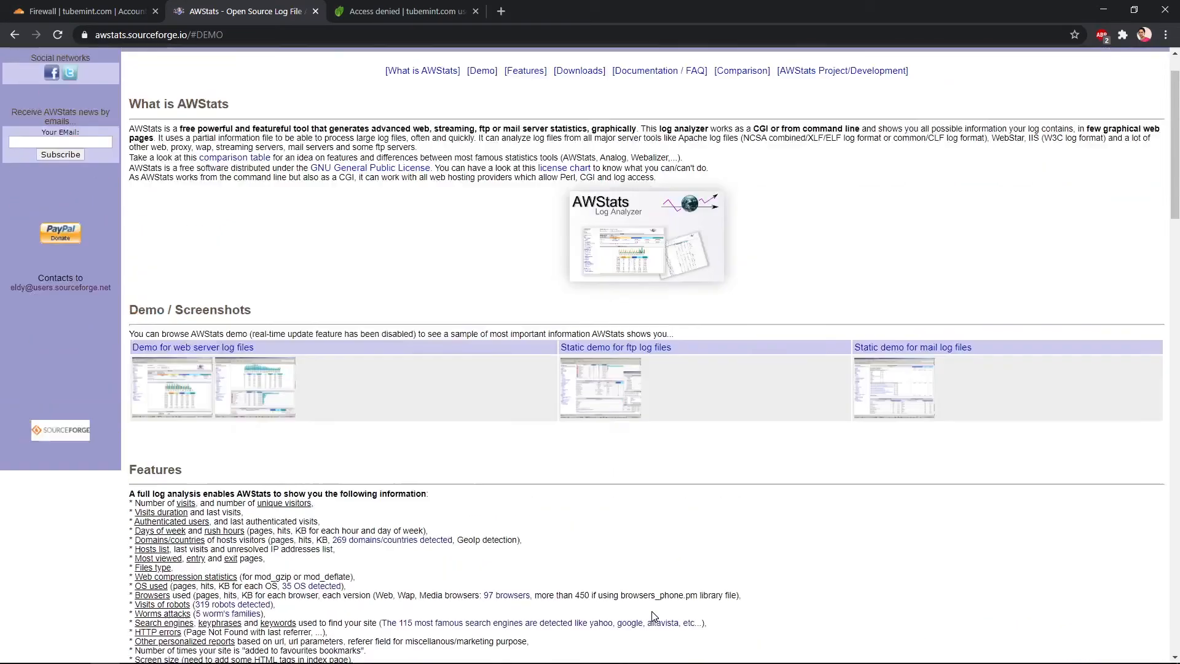
{"action": "scroll", "coordinate": [654, 616], "scroll_direction": "up", "scroll_amount": 1}
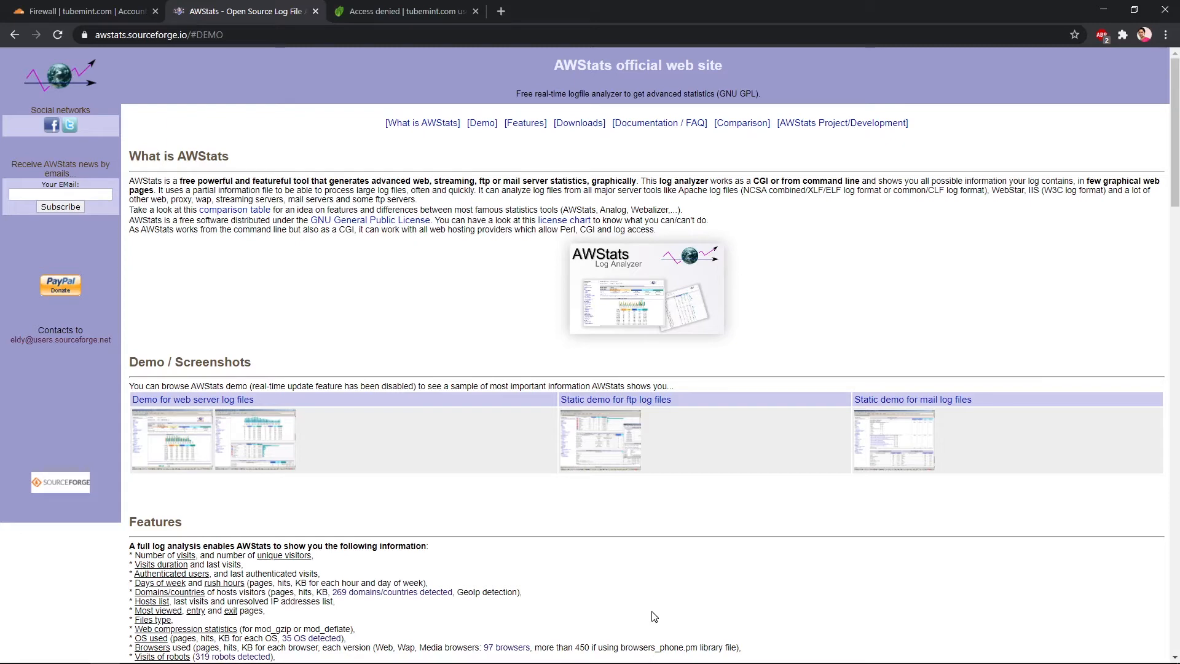
{"action": "left_click", "coordinate": [66, 13]}
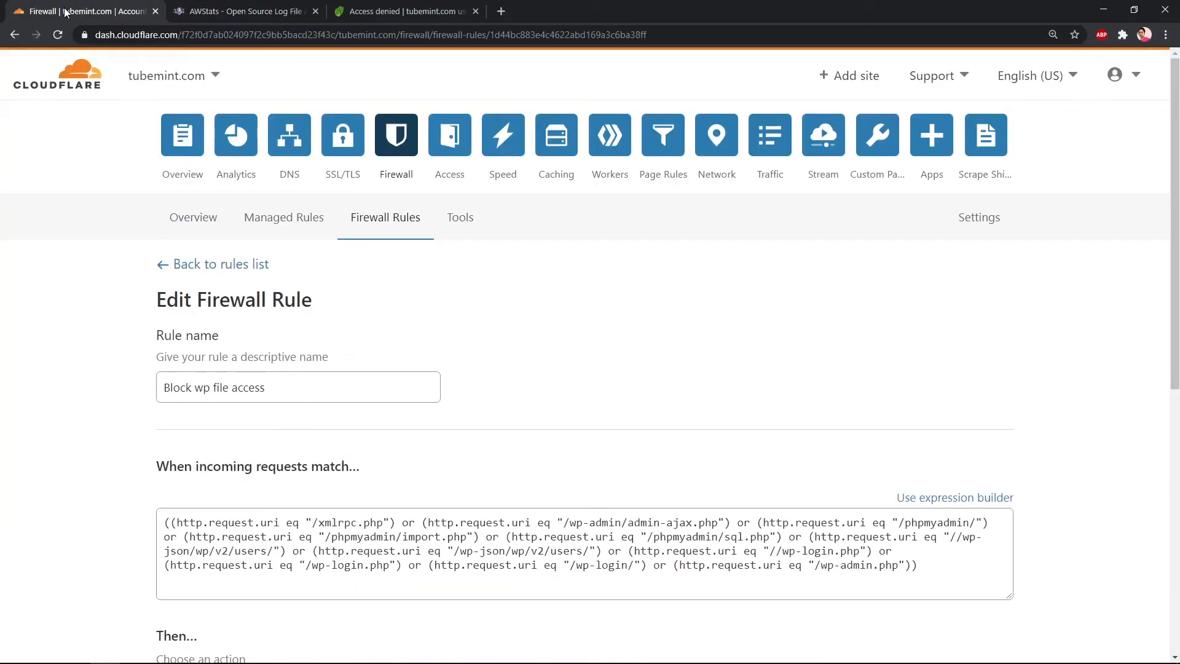
{"action": "left_click", "coordinate": [233, 11]}
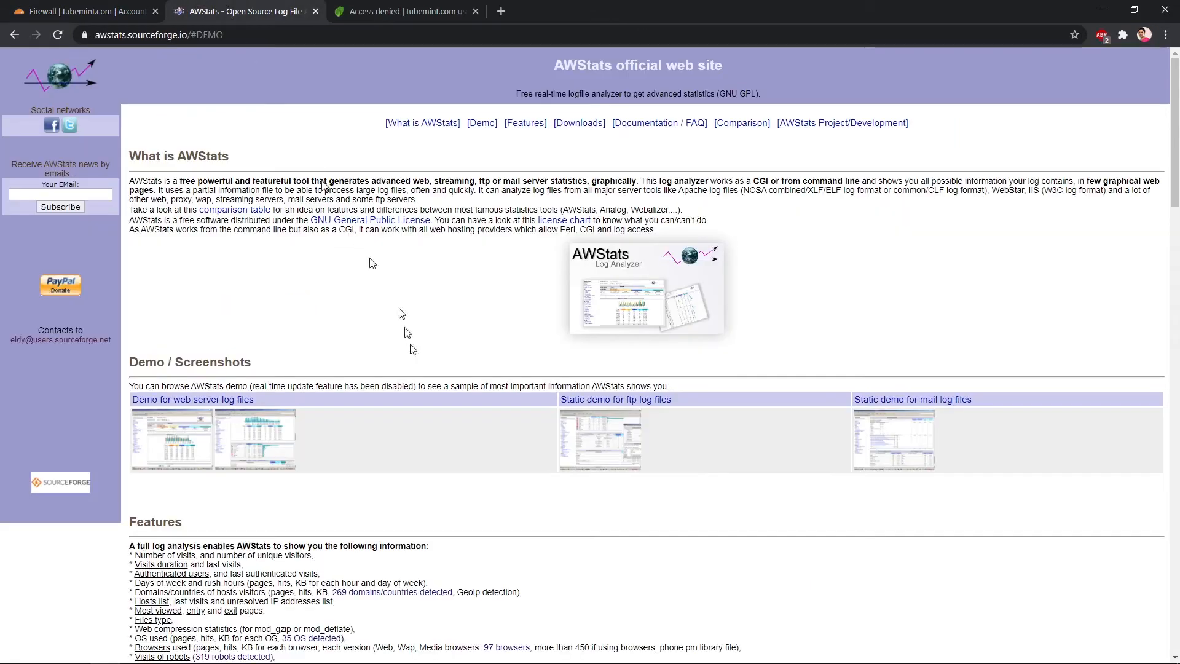
Step: Switch back to the Cloudflare rule editor and review the "Block wp file access" expression together with its action
{"action": "left_click", "coordinate": [112, 5]}
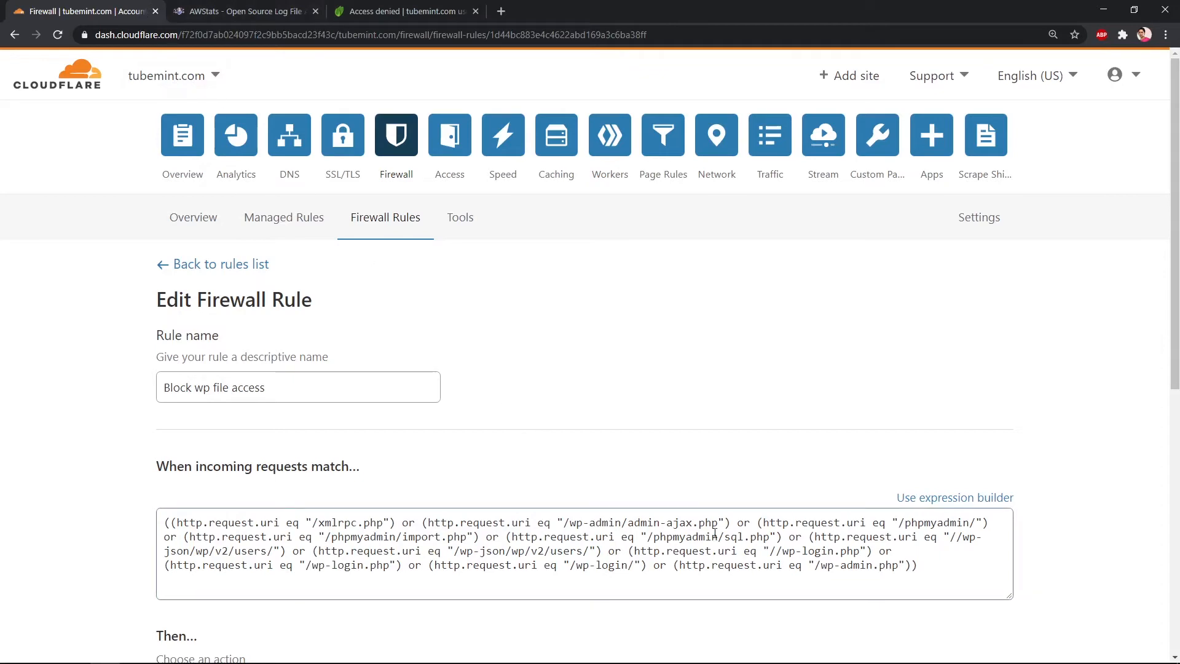
{"action": "scroll", "coordinate": [715, 535], "scroll_direction": "down", "scroll_amount": 2}
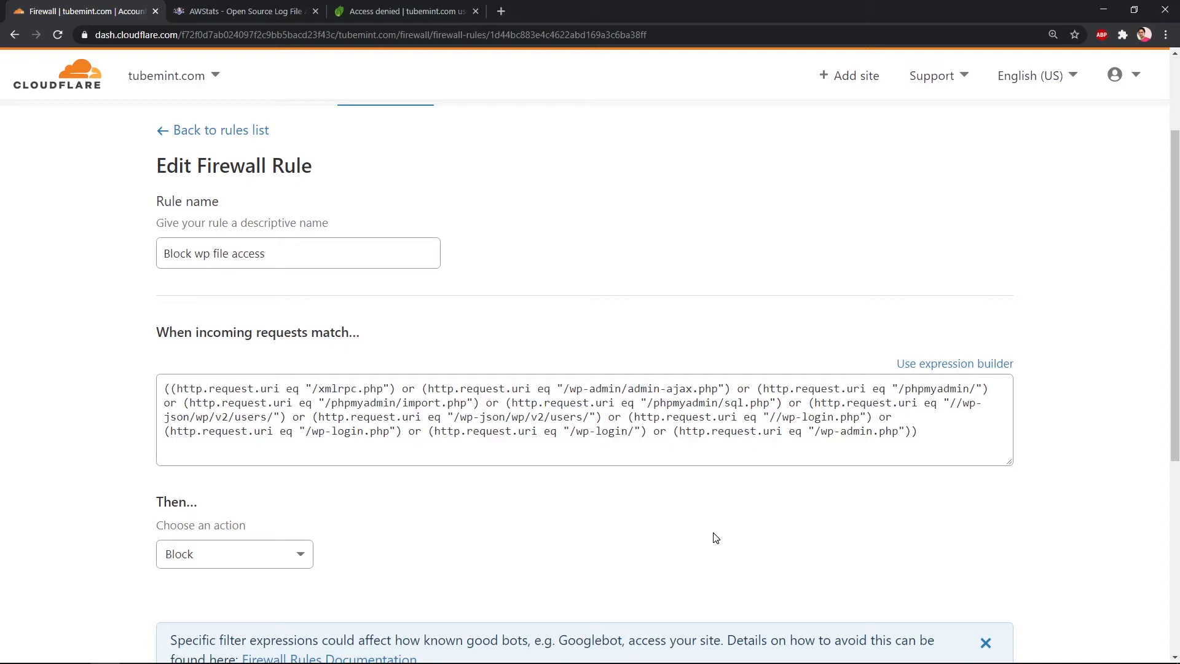
{"action": "left_click", "coordinate": [351, 429]}
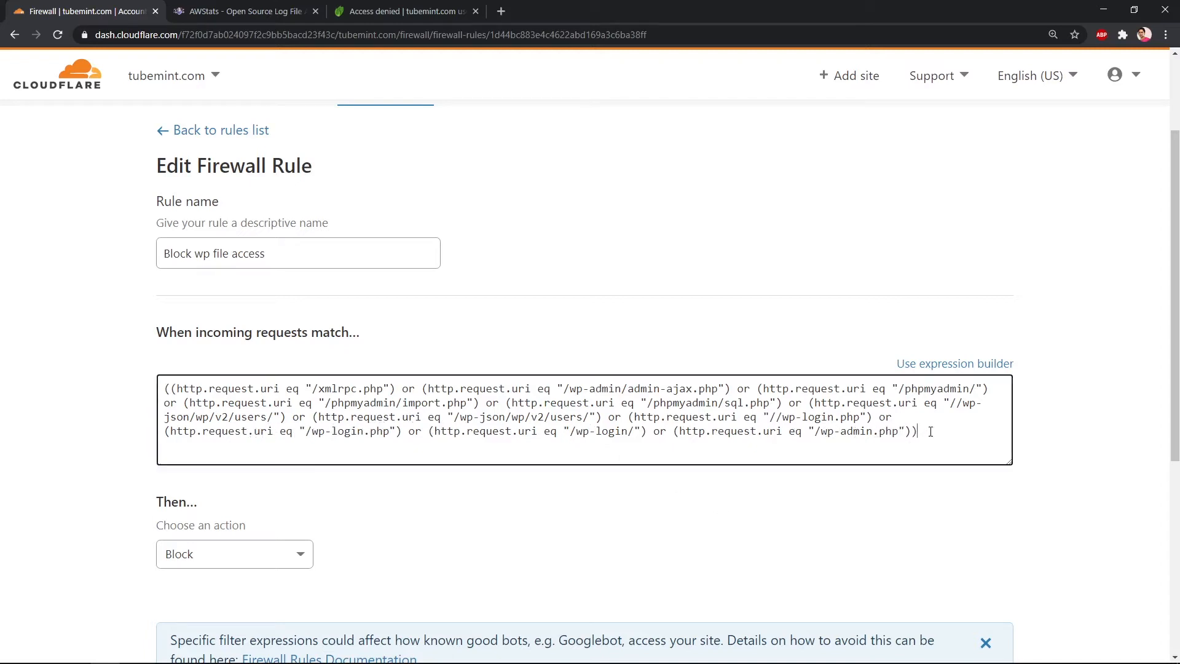
{"action": "left_click_drag", "start_coordinate": [919, 431], "coordinate": [151, 394]}
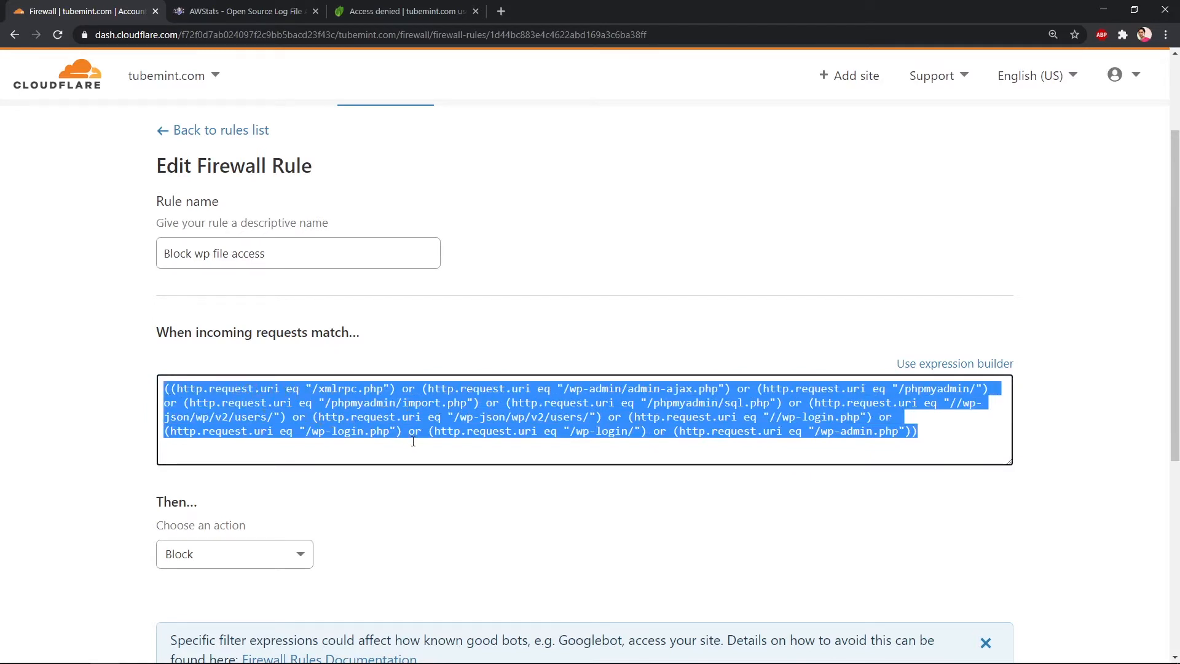
{"action": "left_click", "coordinate": [546, 438]}
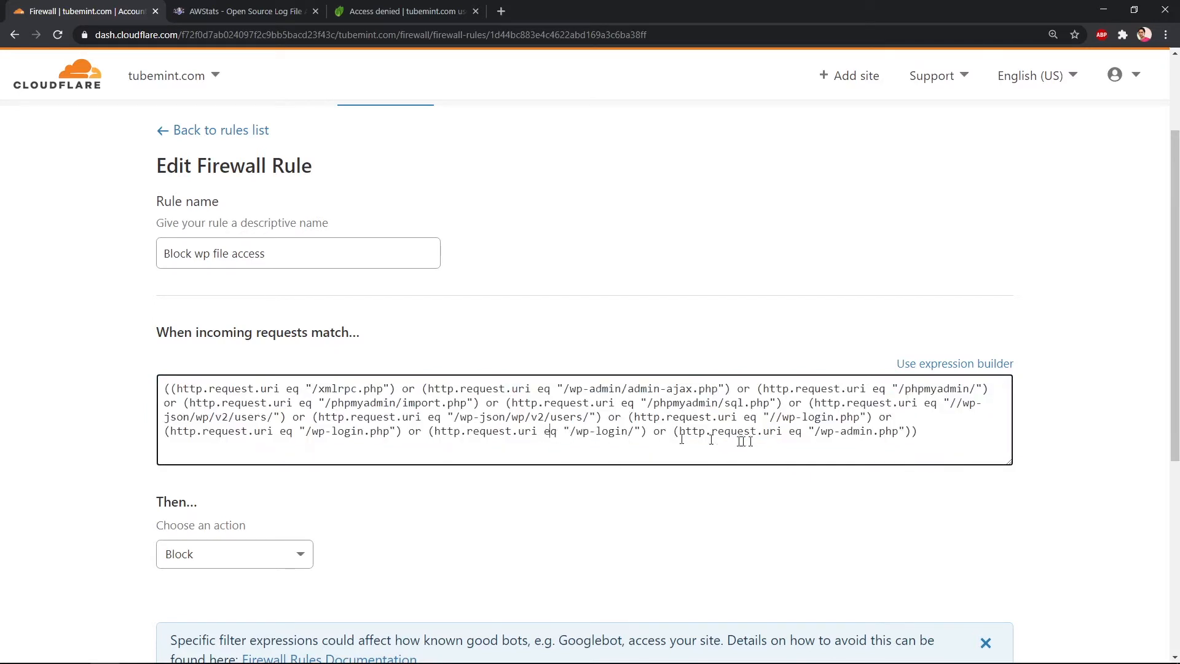
Step: Return to the firewall overview and look through the first page of the activity log for the last 24 hours
{"action": "left_click_drag", "start_coordinate": [917, 432], "coordinate": [169, 384]}
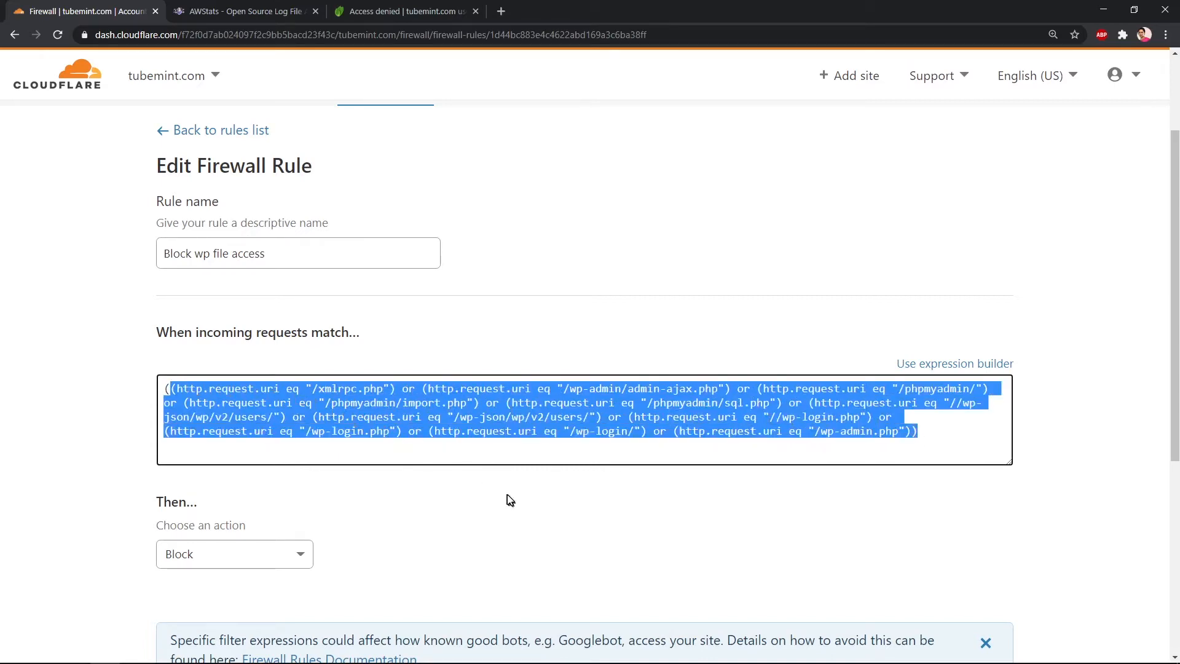
{"action": "scroll", "coordinate": [507, 497], "scroll_direction": "up", "scroll_amount": 2}
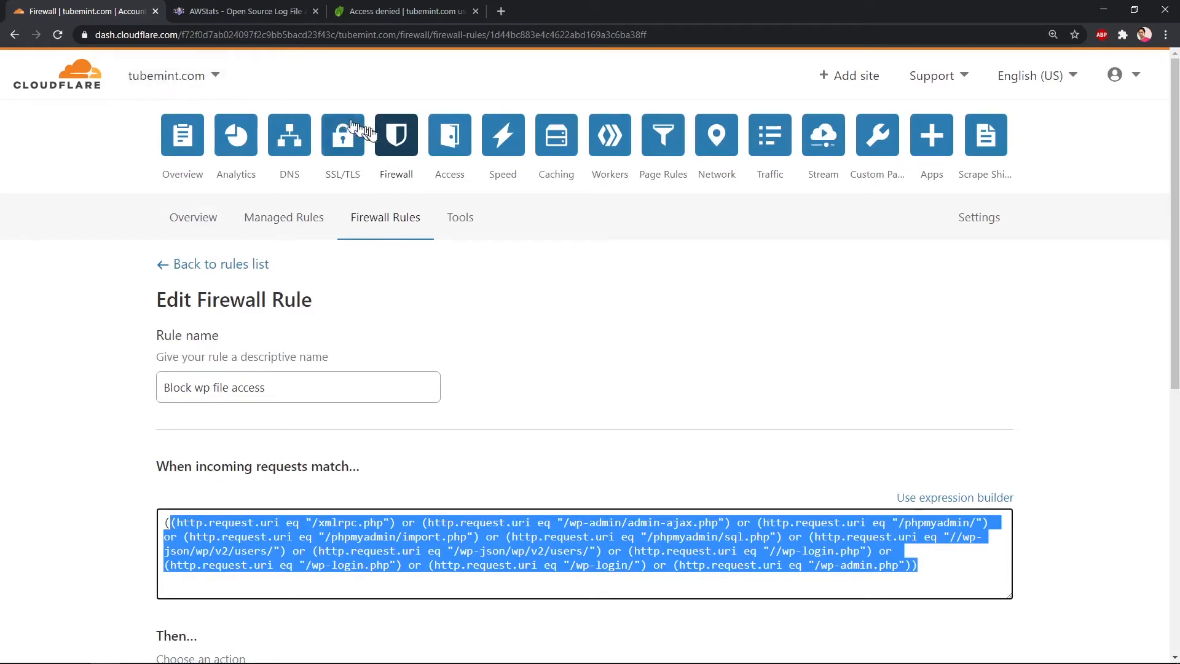
{"action": "left_click", "coordinate": [396, 139]}
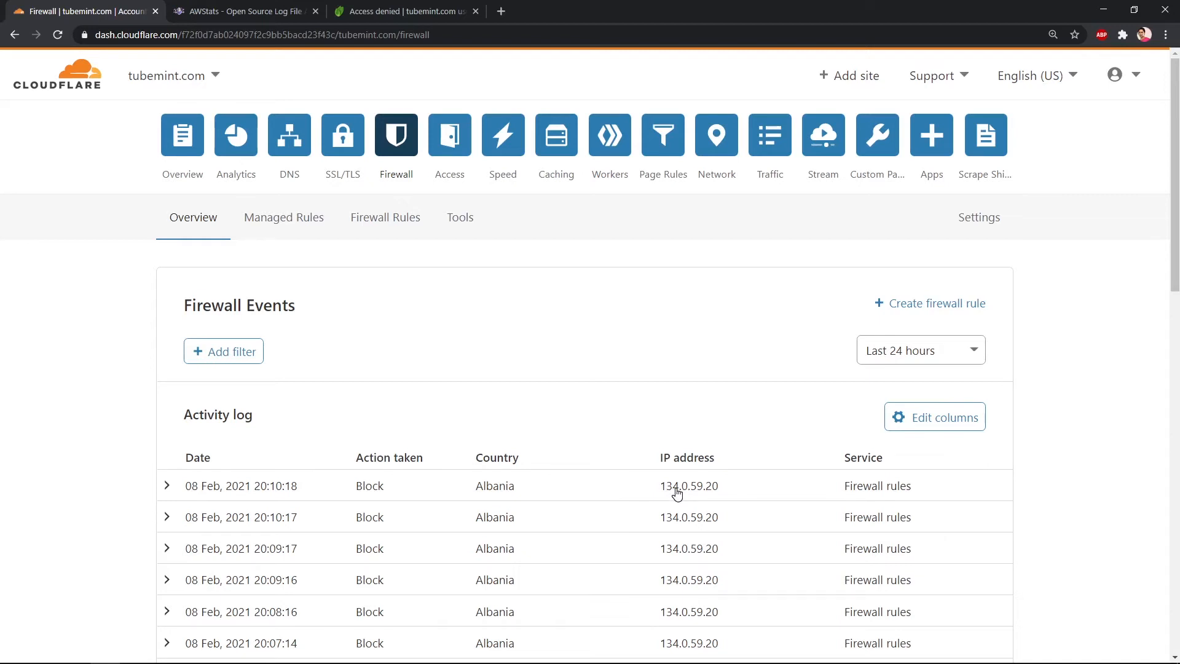
{"action": "scroll", "coordinate": [676, 493], "scroll_direction": "down", "scroll_amount": 2}
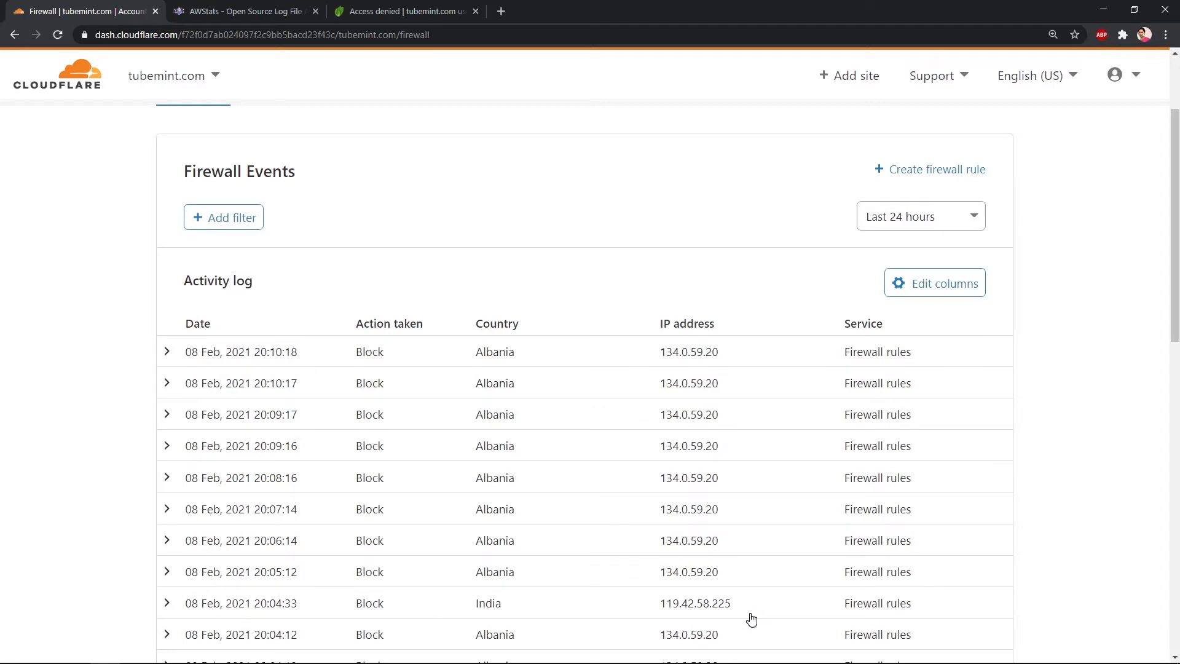
{"action": "scroll", "coordinate": [751, 619], "scroll_direction": "down", "scroll_amount": 2}
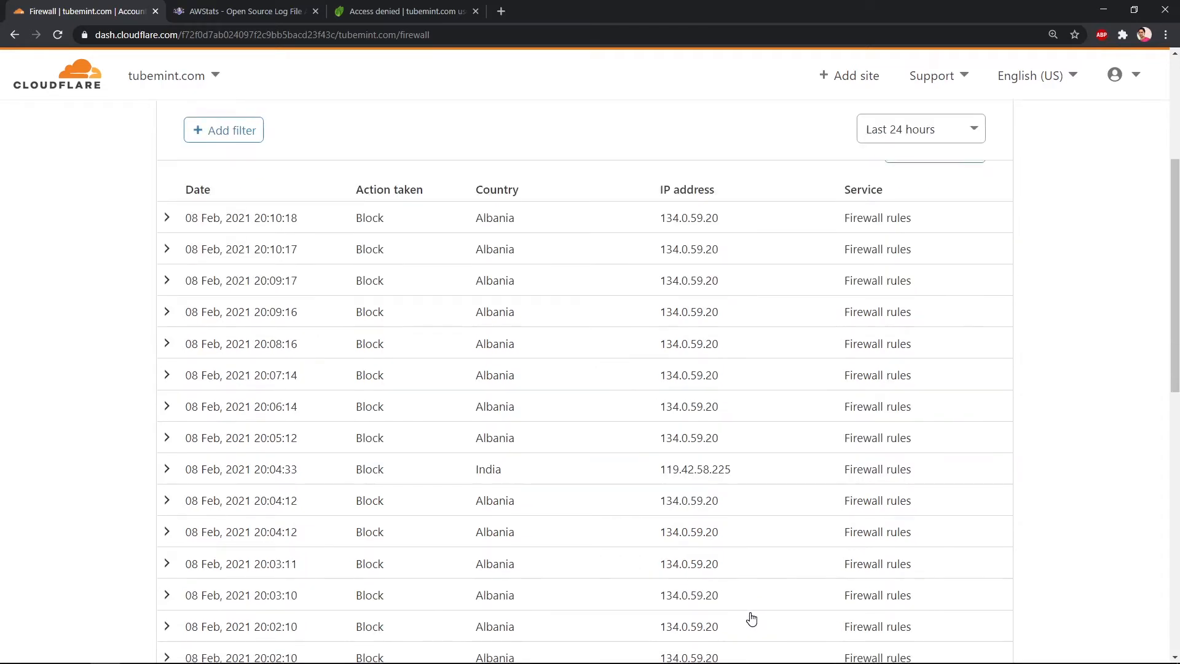
{"action": "scroll", "coordinate": [751, 619], "scroll_direction": "down", "scroll_amount": 1}
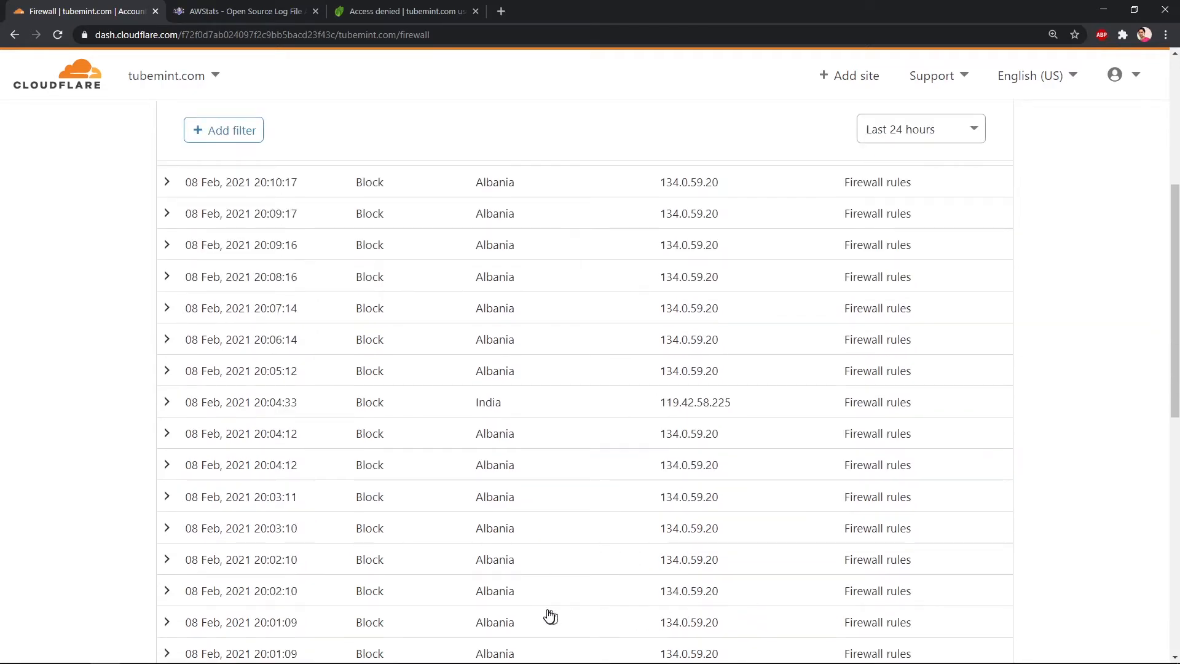
{"action": "scroll", "coordinate": [680, 624], "scroll_direction": "down", "scroll_amount": 3}
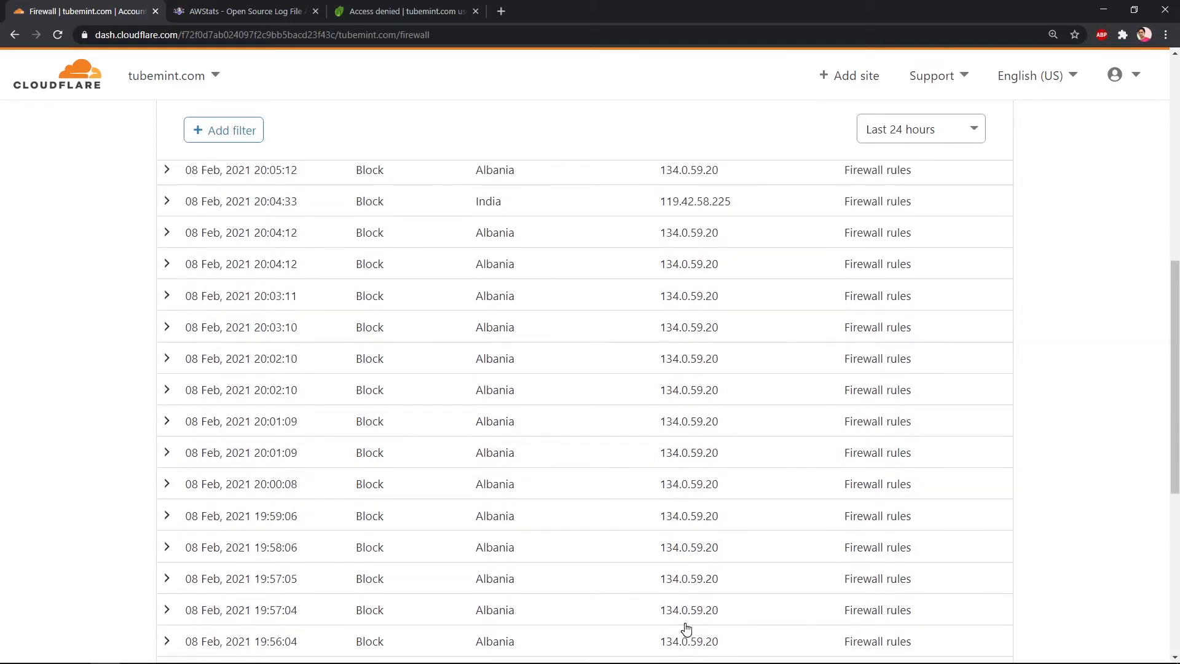
{"action": "scroll", "coordinate": [686, 628], "scroll_direction": "down", "scroll_amount": 3}
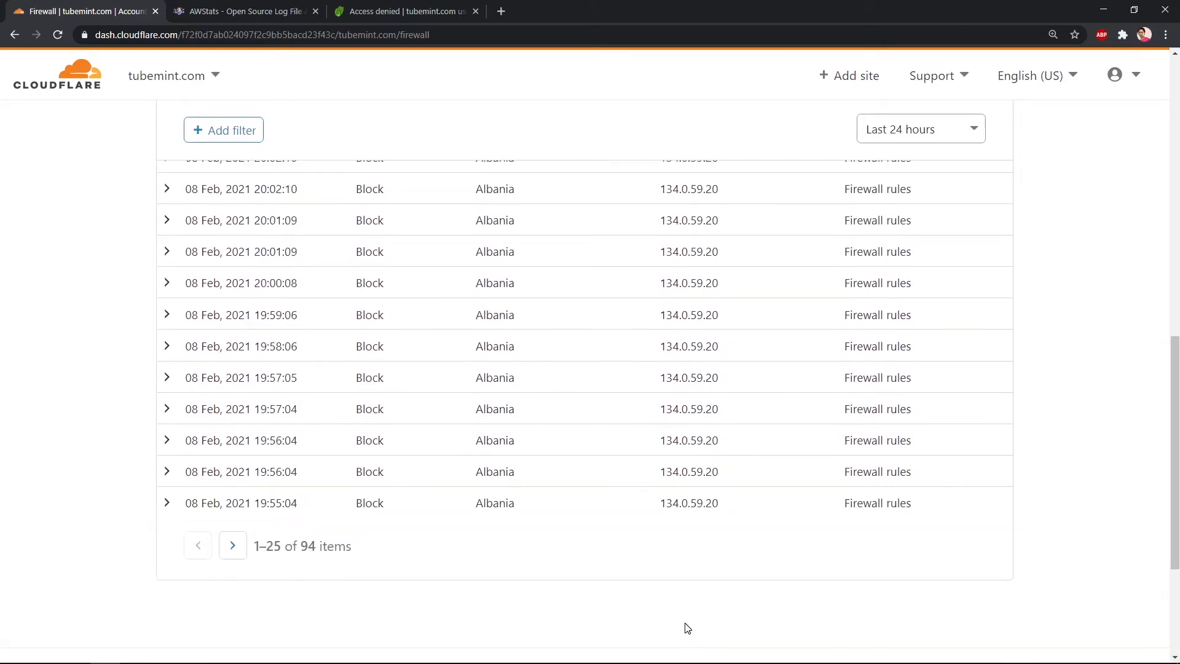
Step: Go to the second page of the activity log and look through its older firewall events
{"action": "left_click", "coordinate": [233, 545]}
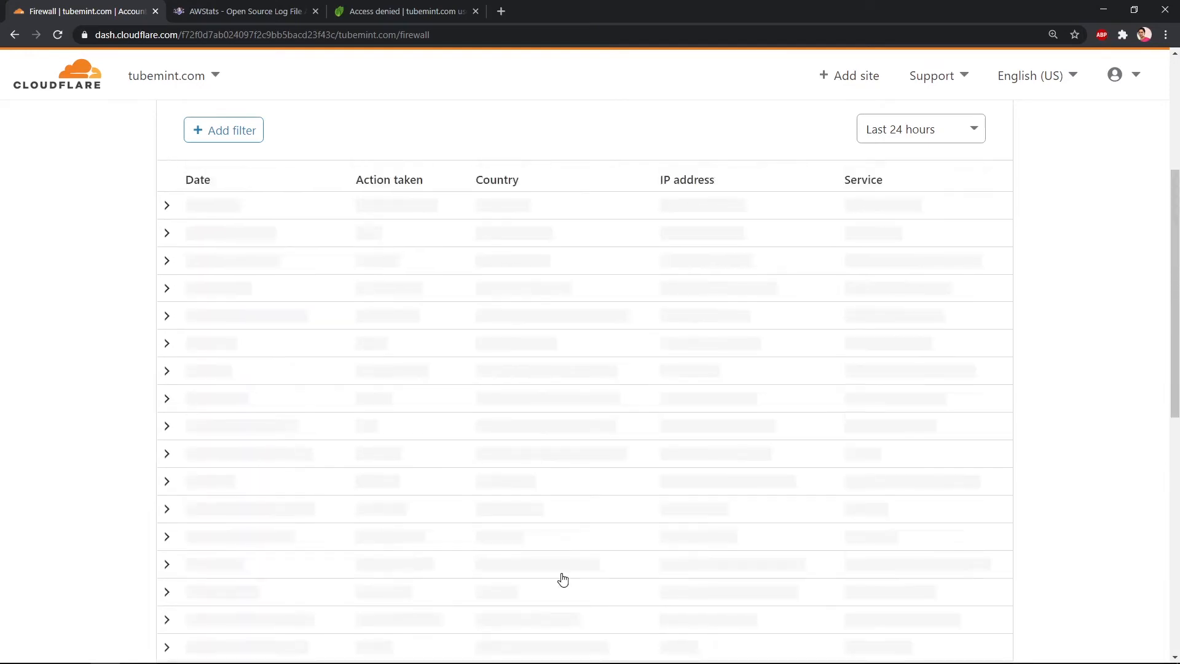
{"action": "scroll", "coordinate": [563, 579], "scroll_direction": "up", "scroll_amount": 2}
{"action": "scroll", "coordinate": [562, 578], "scroll_direction": "up", "scroll_amount": 1}
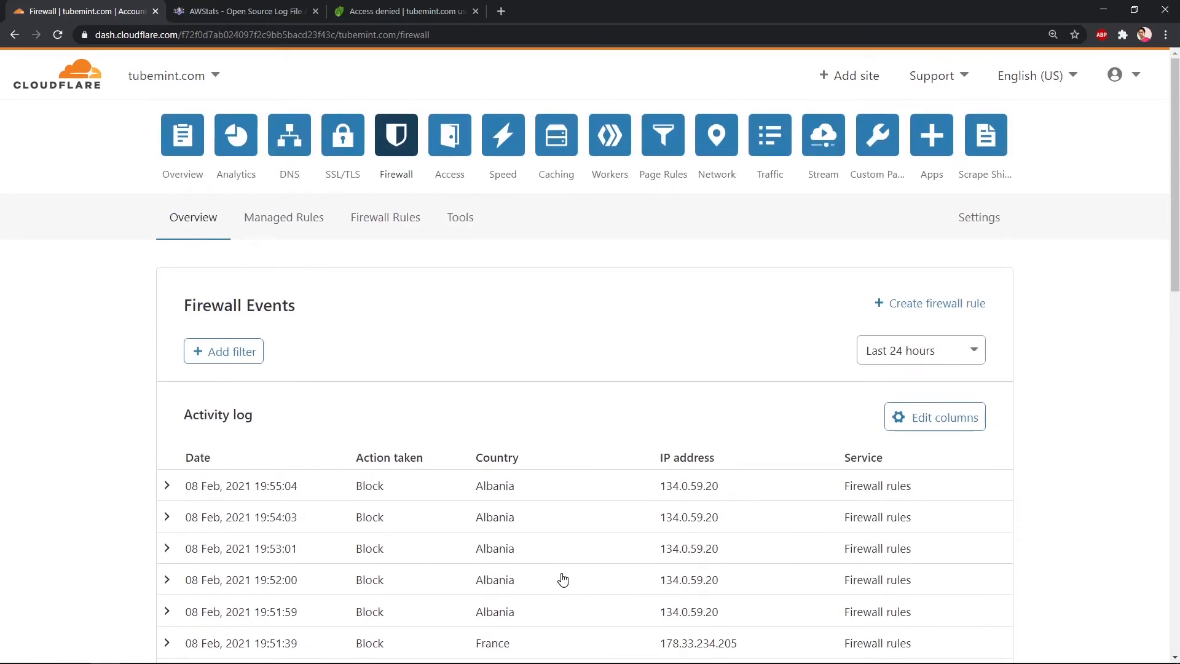
{"action": "scroll", "coordinate": [562, 579], "scroll_direction": "down", "scroll_amount": 3}
{"action": "scroll", "coordinate": [562, 579], "scroll_direction": "up", "scroll_amount": 3}
Step: Start a new firewall rule from the rules list and name it "block wp admin files"
{"action": "left_click", "coordinate": [404, 215]}
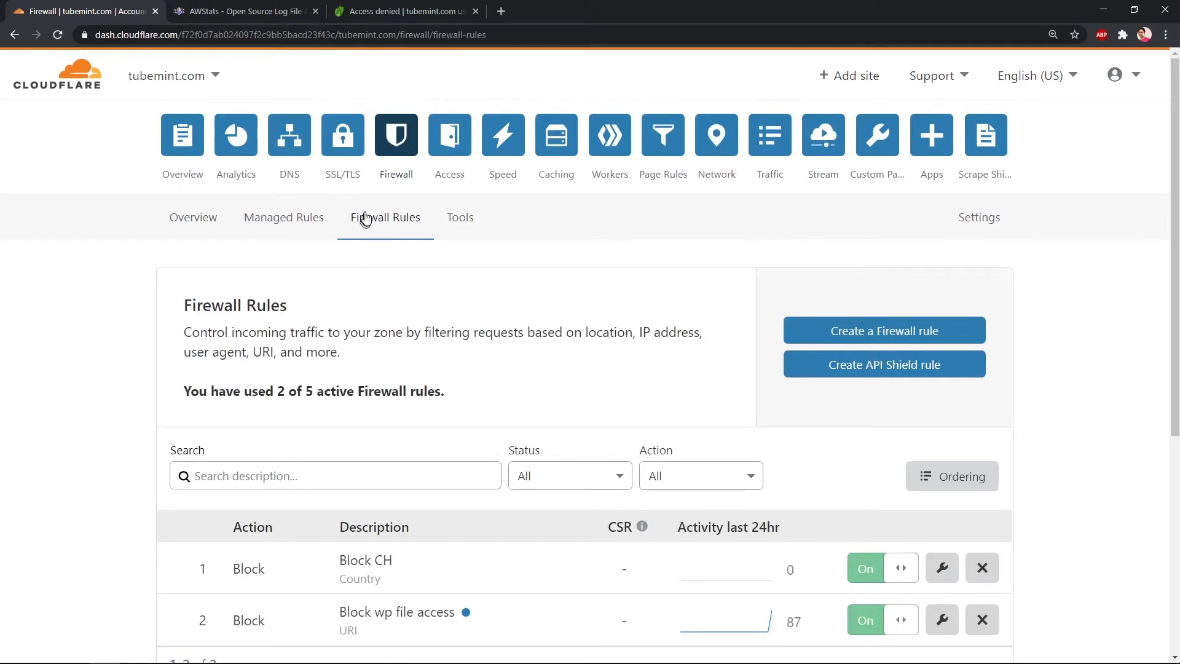
{"action": "left_click", "coordinate": [843, 343]}
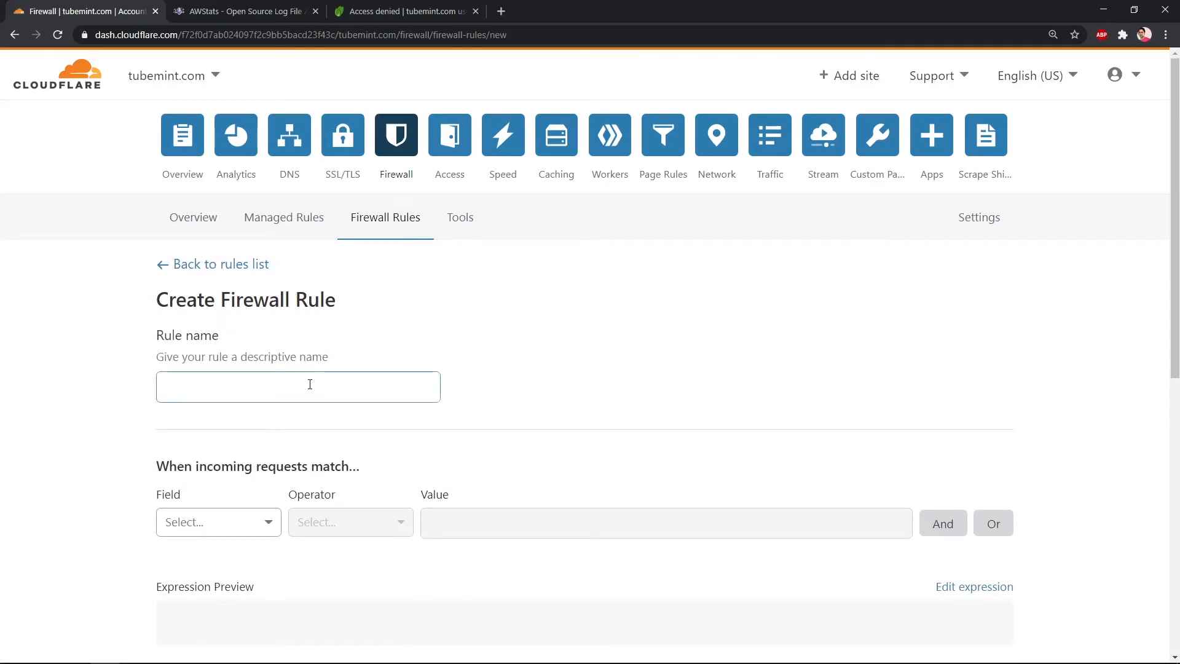
{"action": "type", "text": "block wp fin"}
{"action": "key", "text": "BackSpace"}
{"action": "type", "text": "les"}
{"action": "key", "text": "ctrl+Left"}
{"action": "type", "text": "admin"}
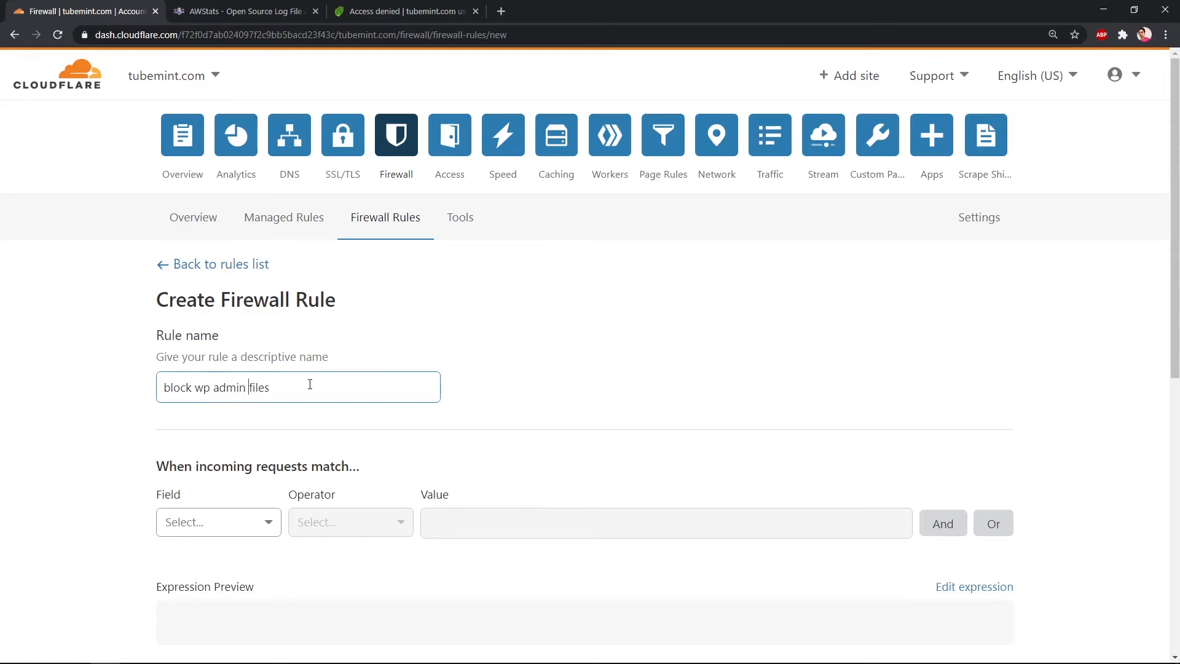
Step: Set the new rule's match field to URI in the expression builder
{"action": "scroll", "coordinate": [550, 490], "scroll_direction": "down", "scroll_amount": 1}
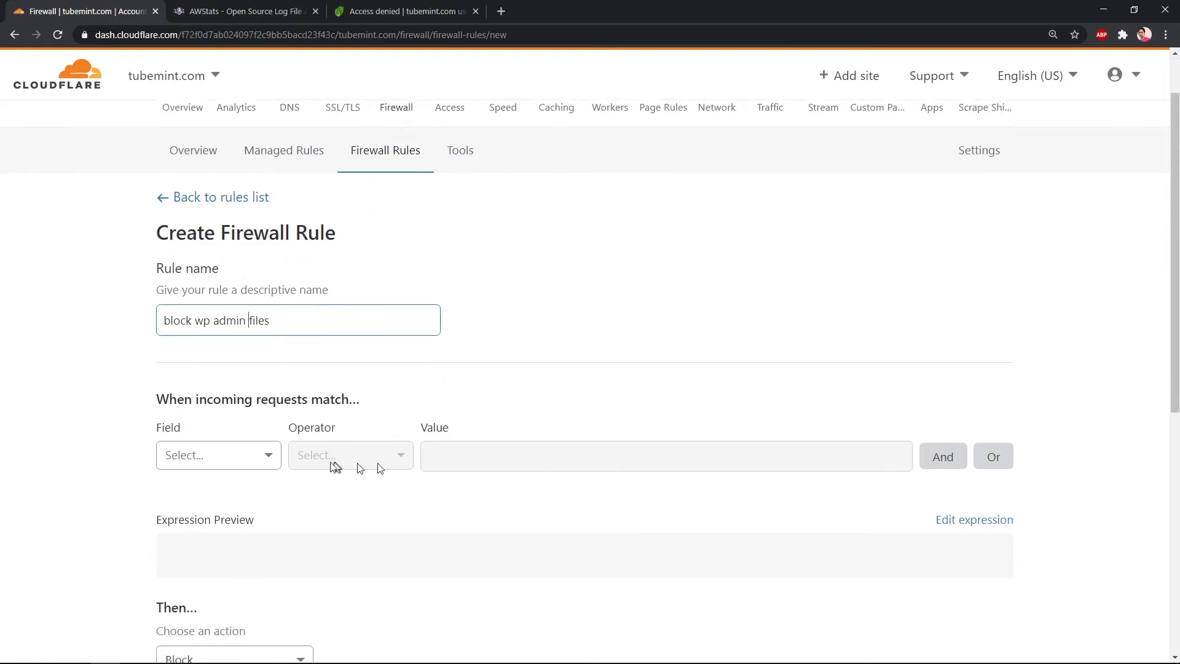
{"action": "left_click", "coordinate": [245, 456]}
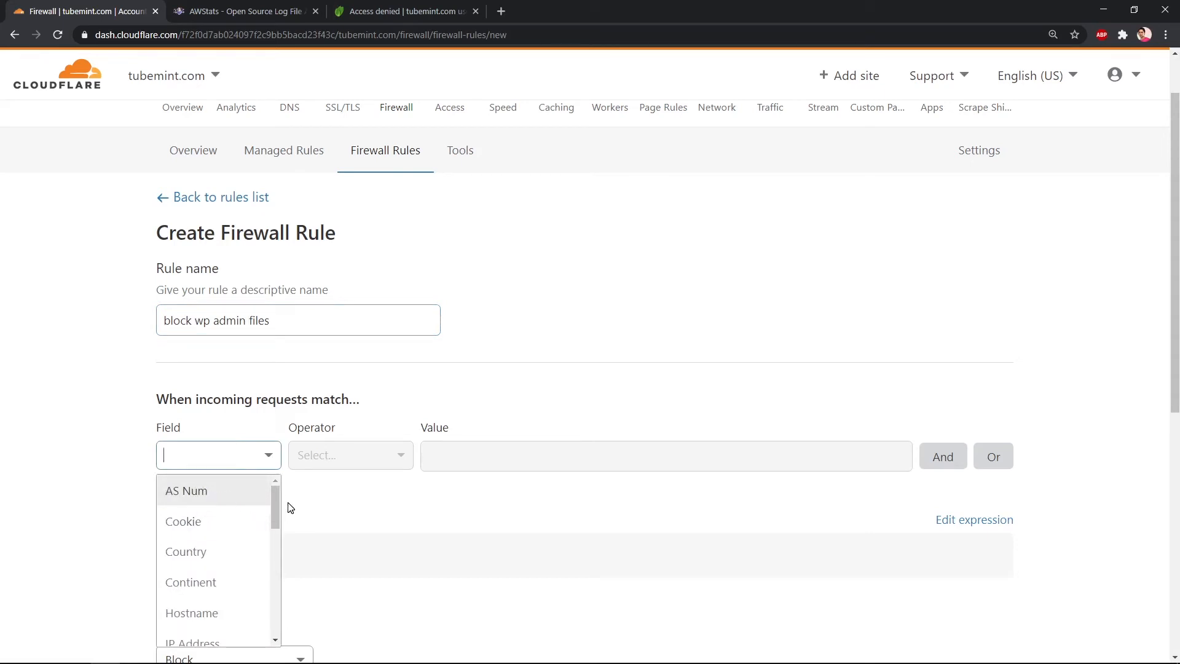
{"action": "left_click_drag", "start_coordinate": [275, 501], "coordinate": [274, 516]}
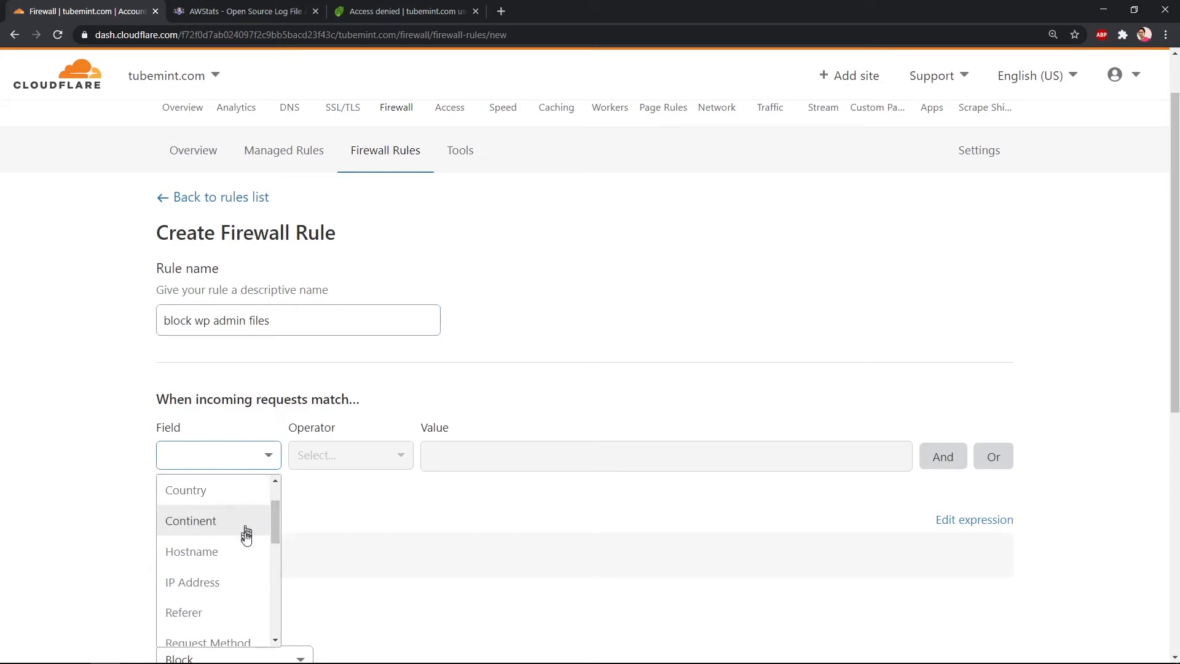
{"action": "left_click_drag", "start_coordinate": [276, 528], "coordinate": [275, 570]}
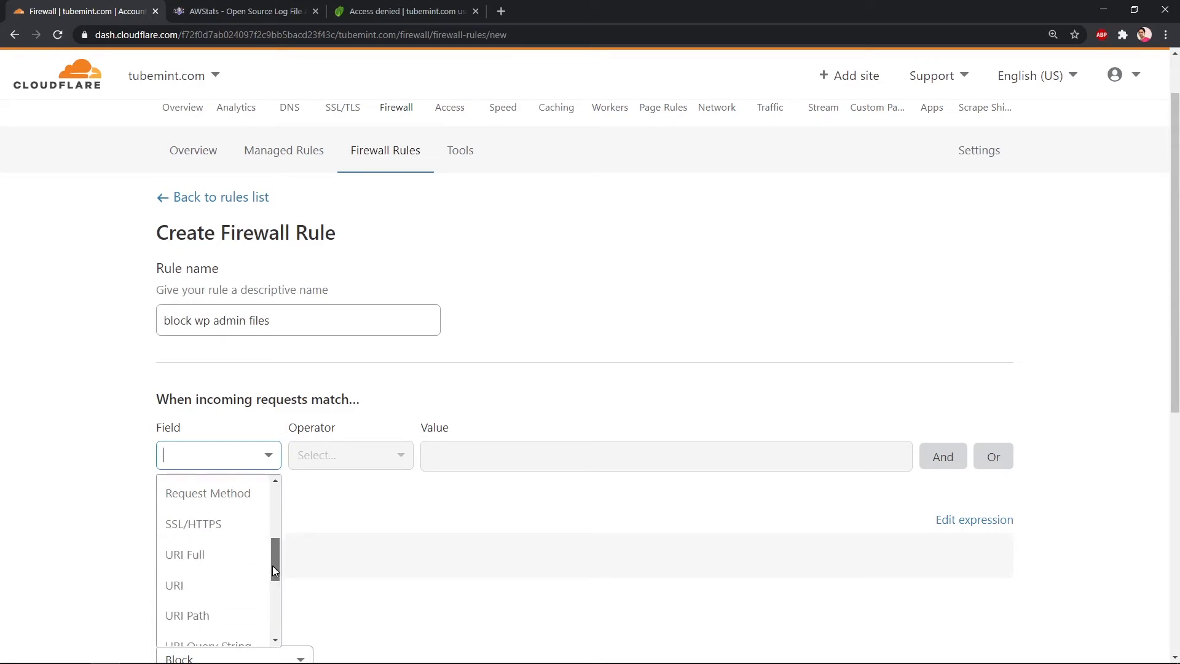
{"action": "left_click", "coordinate": [215, 581]}
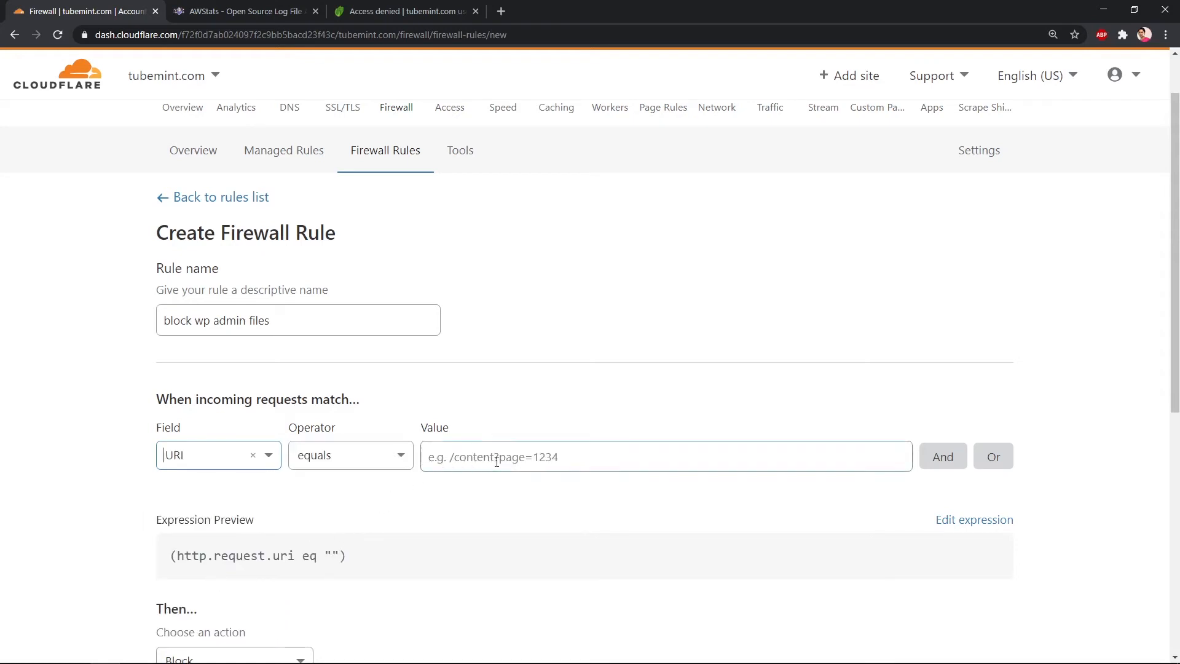
Step: Switch the new rule's condition to manual expression editing and clear the expression completely
{"action": "left_click", "coordinate": [976, 520]}
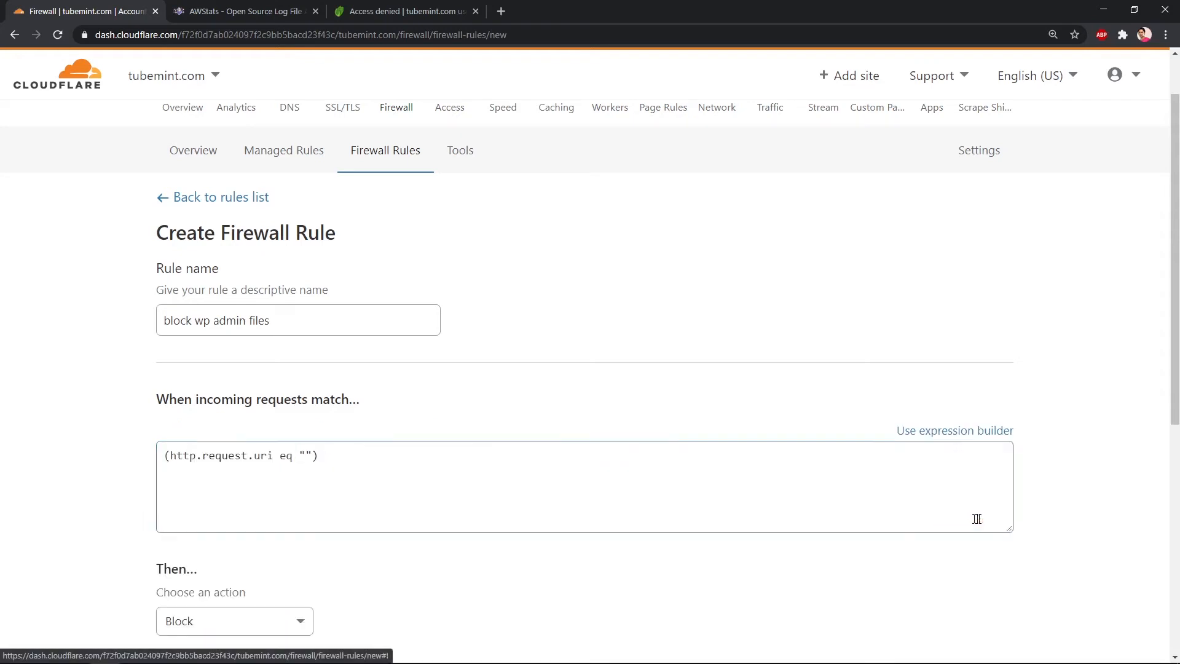
{"action": "left_click", "coordinate": [325, 460]}
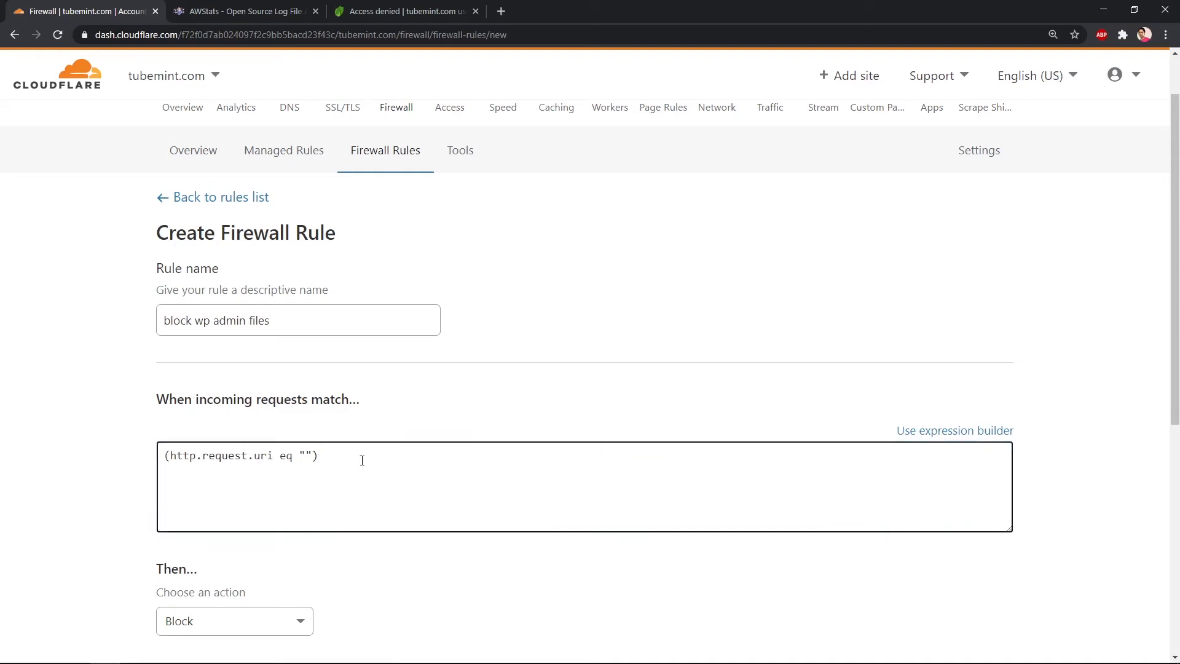
{"action": "left_click_drag", "start_coordinate": [362, 461], "coordinate": [136, 454]}
{"action": "type", "text": "https://tubemint.com/"}
{"action": "left_click_drag", "start_coordinate": [313, 458], "coordinate": [141, 459]}
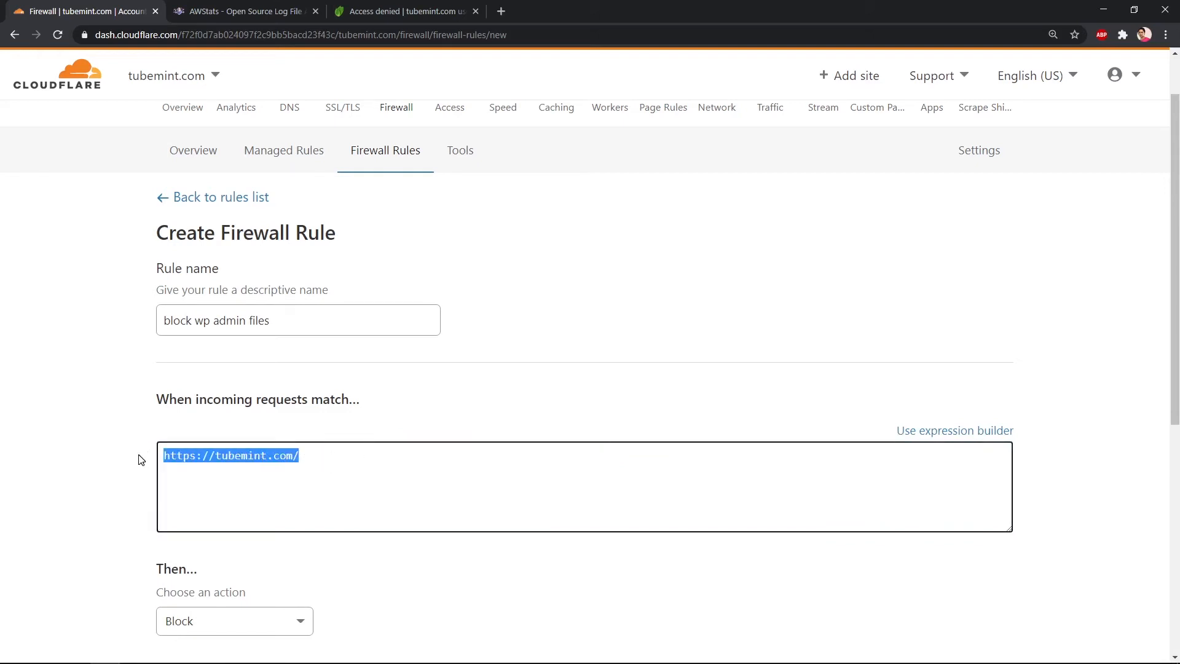
{"action": "key", "text": "BackSpace"}
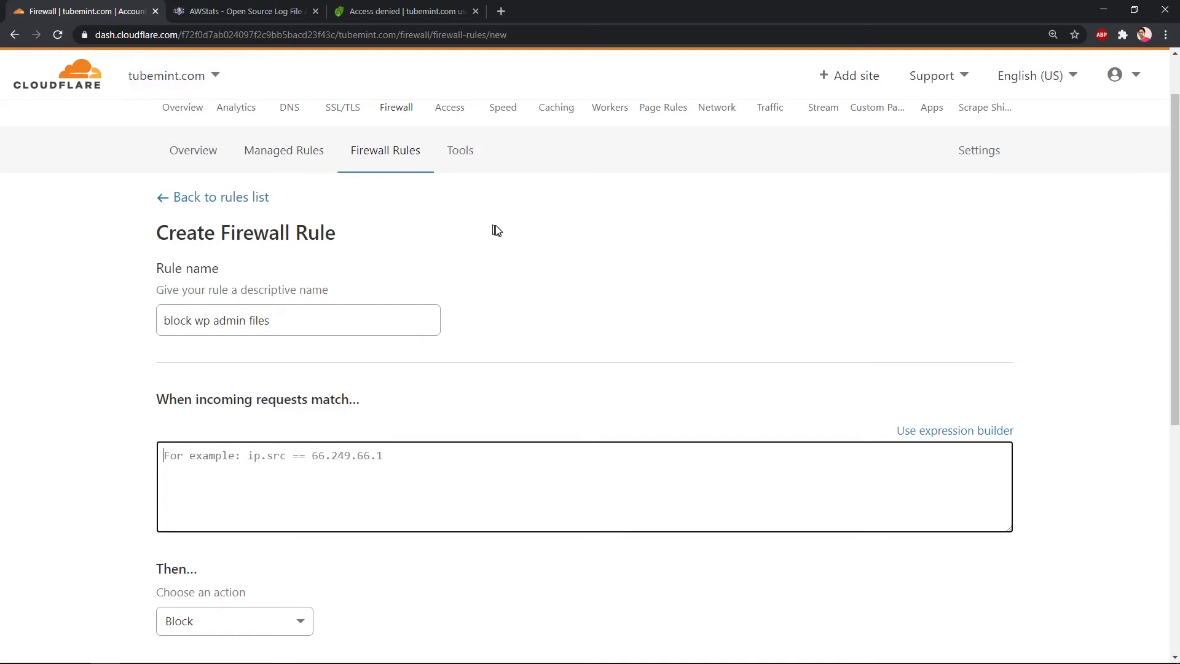
Step: Open the existing "Block wp file access" rule in a separate browser tab and copy its entire match expression
{"action": "scroll", "coordinate": [497, 230], "scroll_direction": "up", "scroll_amount": 1}
{"action": "middle_click", "coordinate": [289, 135]}
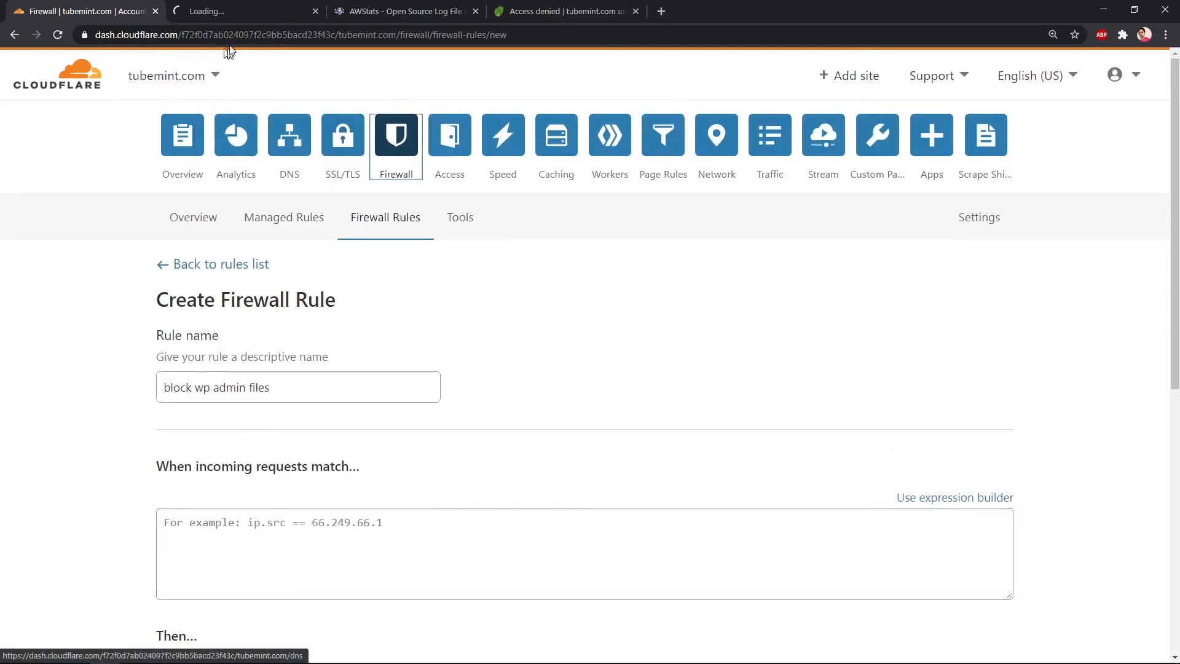
{"action": "left_click", "coordinate": [234, 12]}
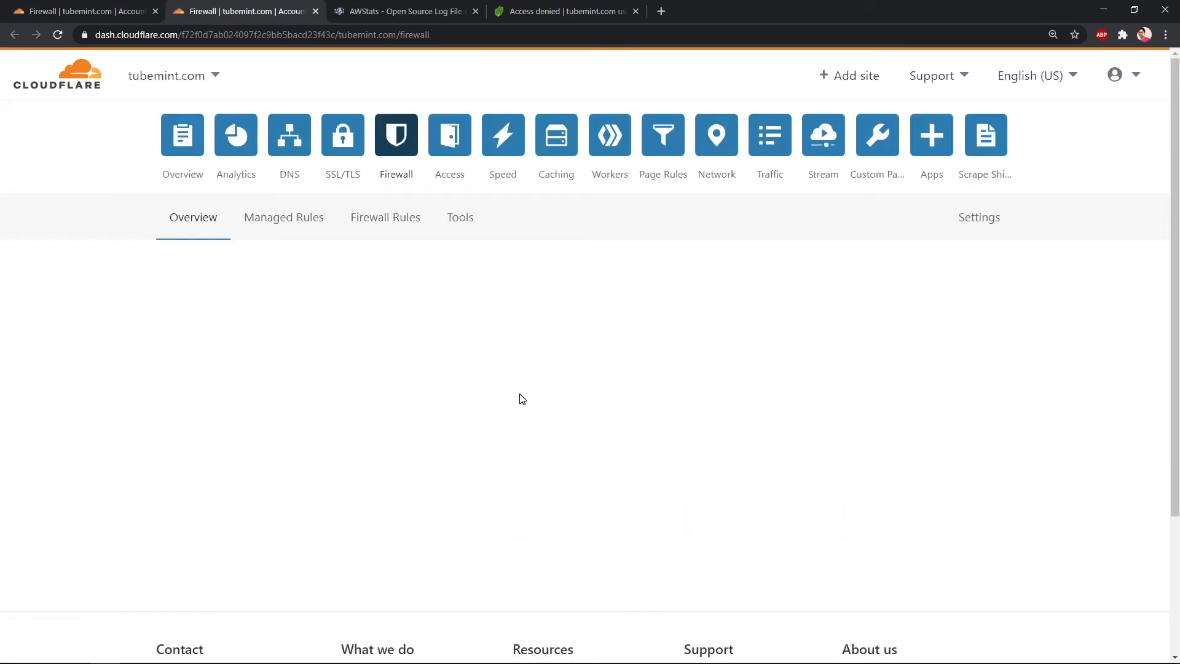
{"action": "left_click", "coordinate": [395, 217]}
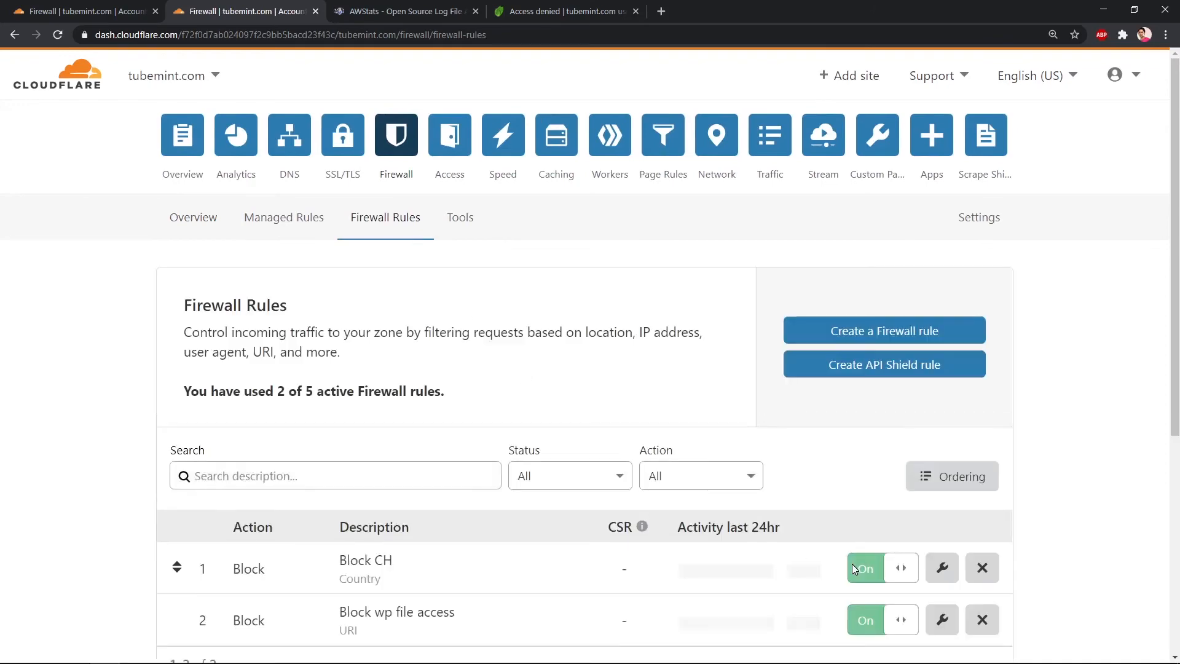
{"action": "scroll", "coordinate": [852, 563], "scroll_direction": "down", "scroll_amount": 3}
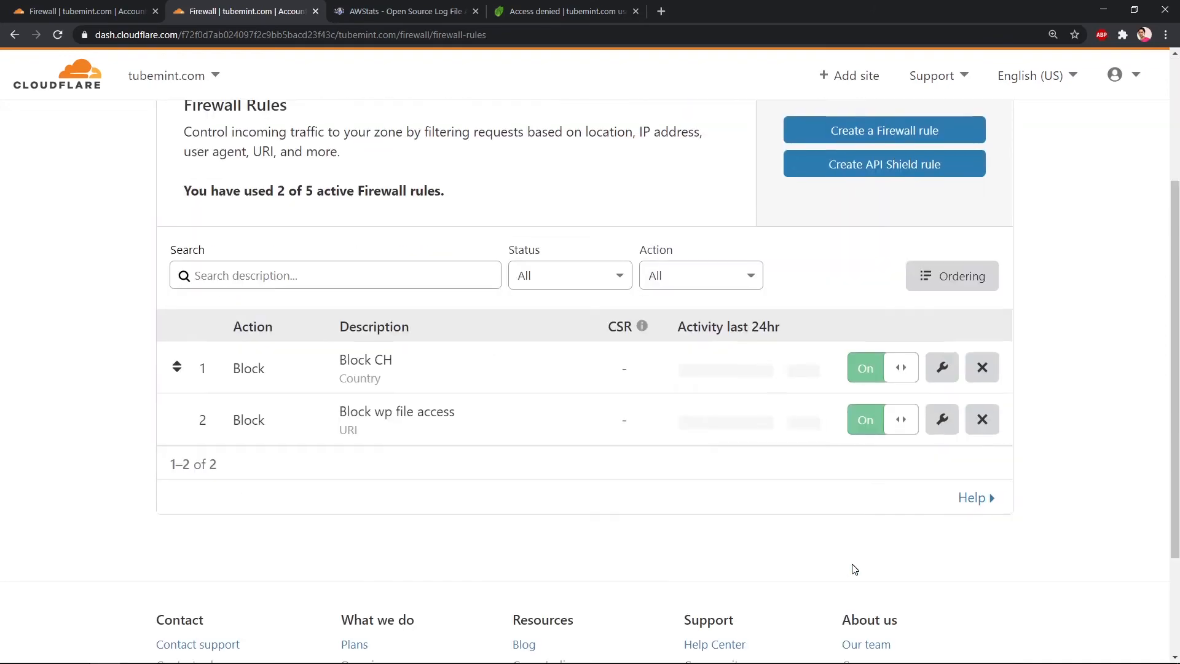
{"action": "left_click", "coordinate": [944, 423]}
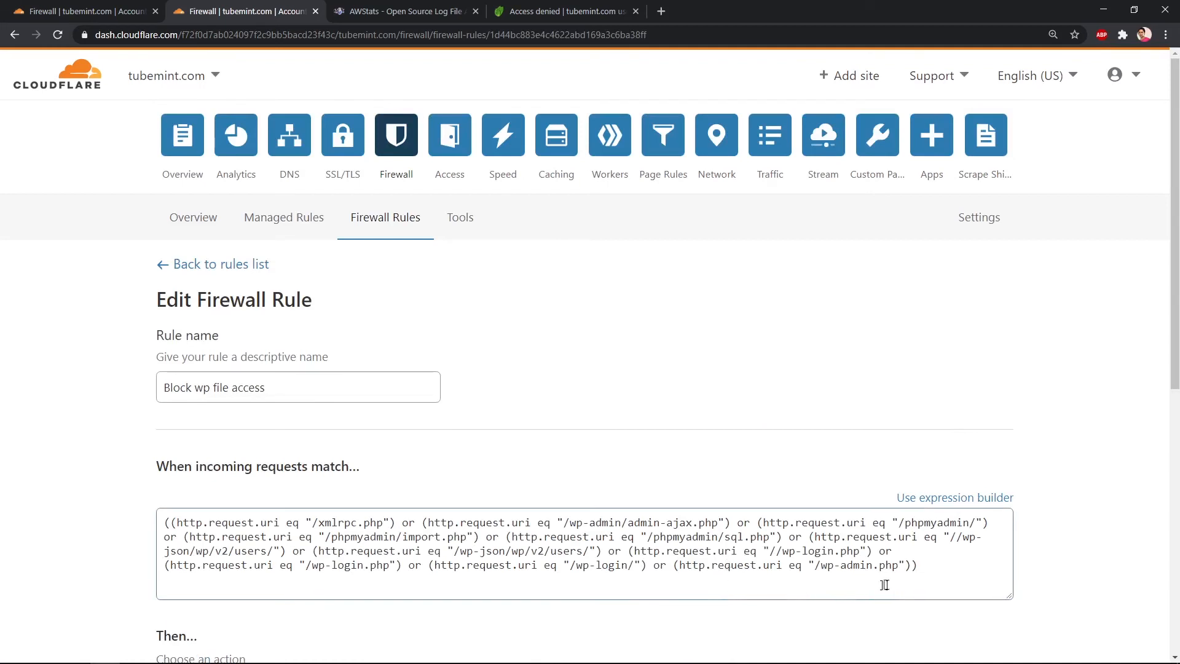
{"action": "left_click_drag", "start_coordinate": [922, 565], "coordinate": [108, 530]}
{"action": "key", "text": "ctrl+c"}
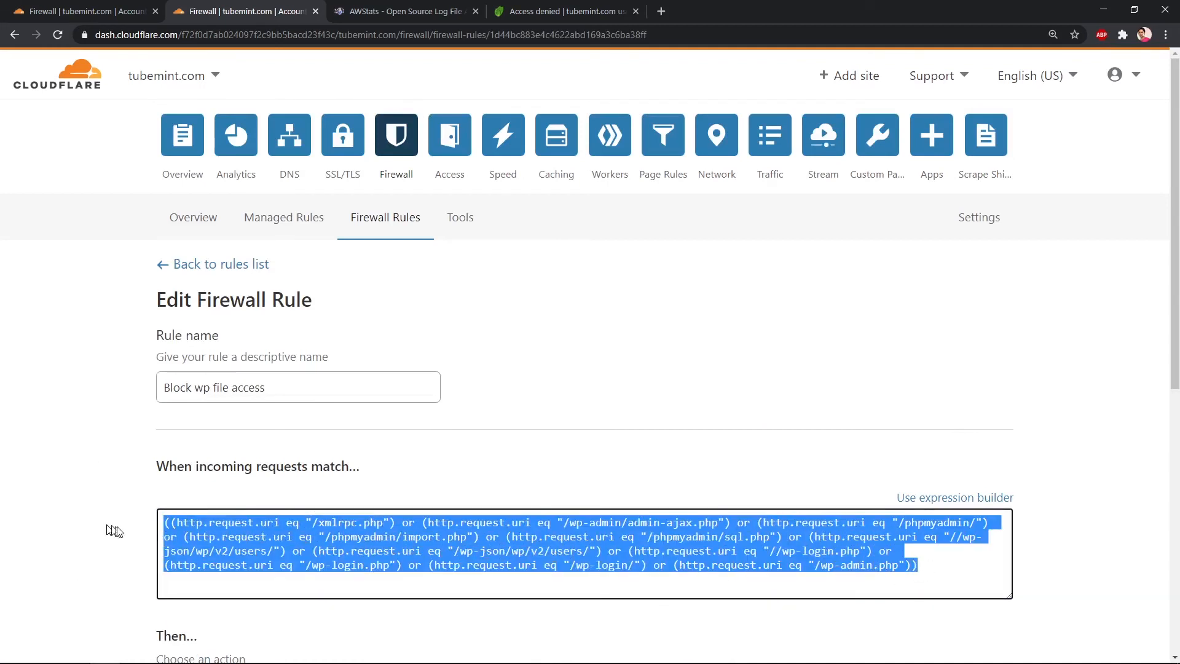
Step: Return to the new "block wp admin files" rule and paste the copied expression as its match condition
{"action": "left_click", "coordinate": [100, 12]}
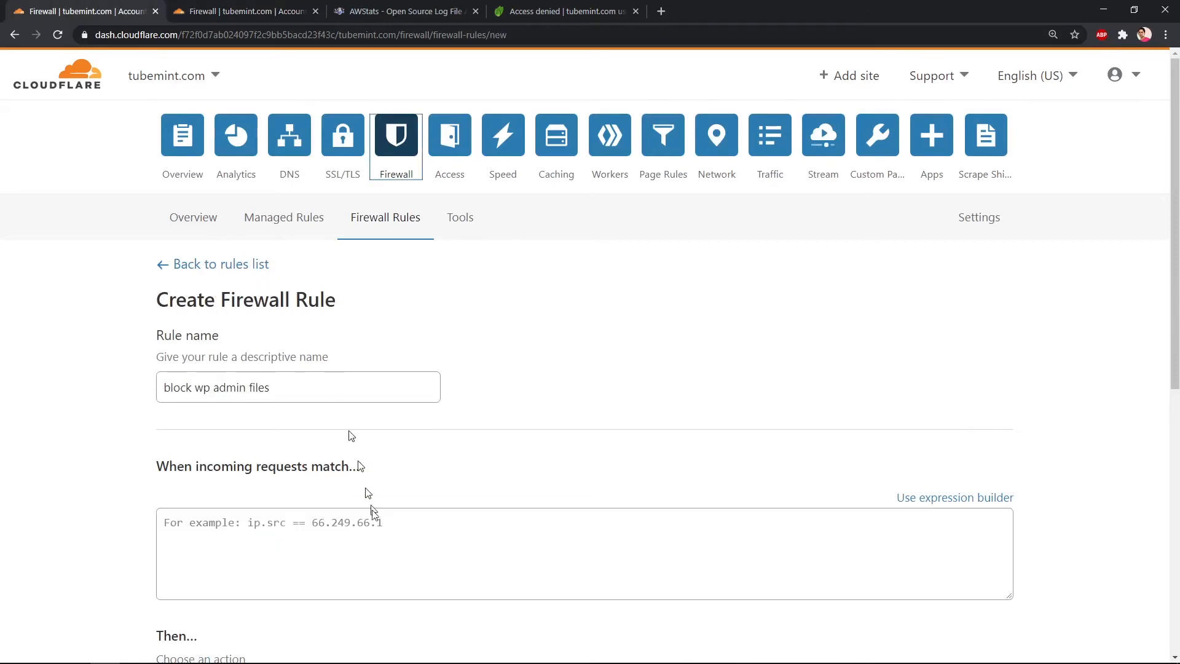
{"action": "left_click", "coordinate": [400, 532]}
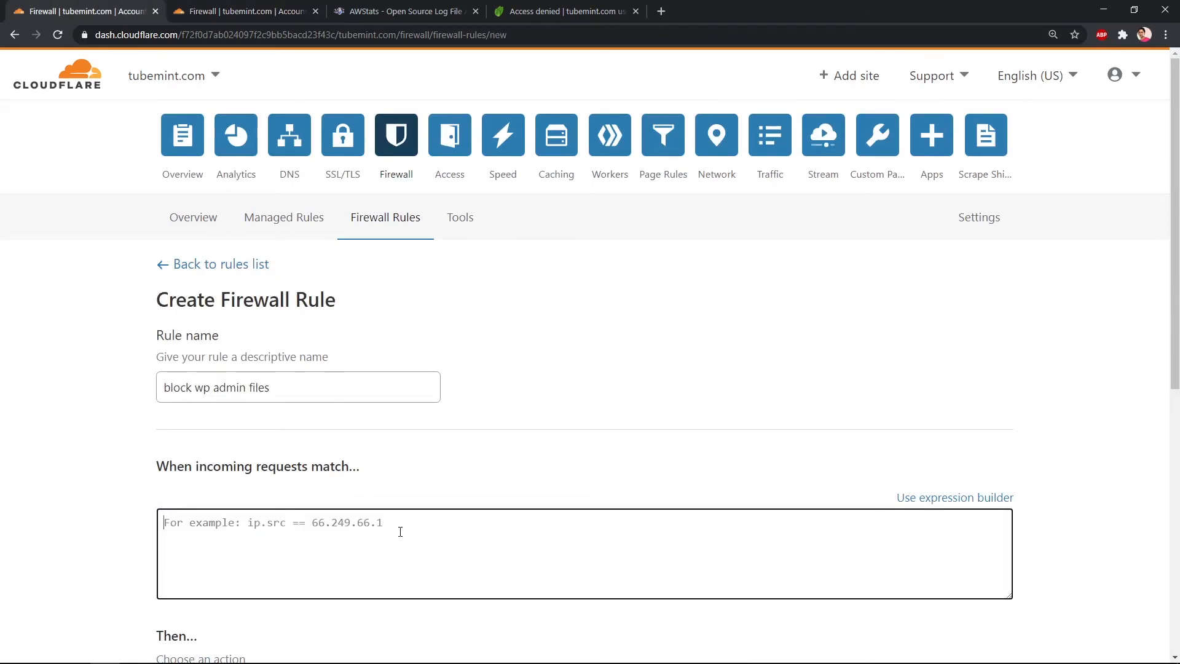
{"action": "key", "text": "ctrl+v"}
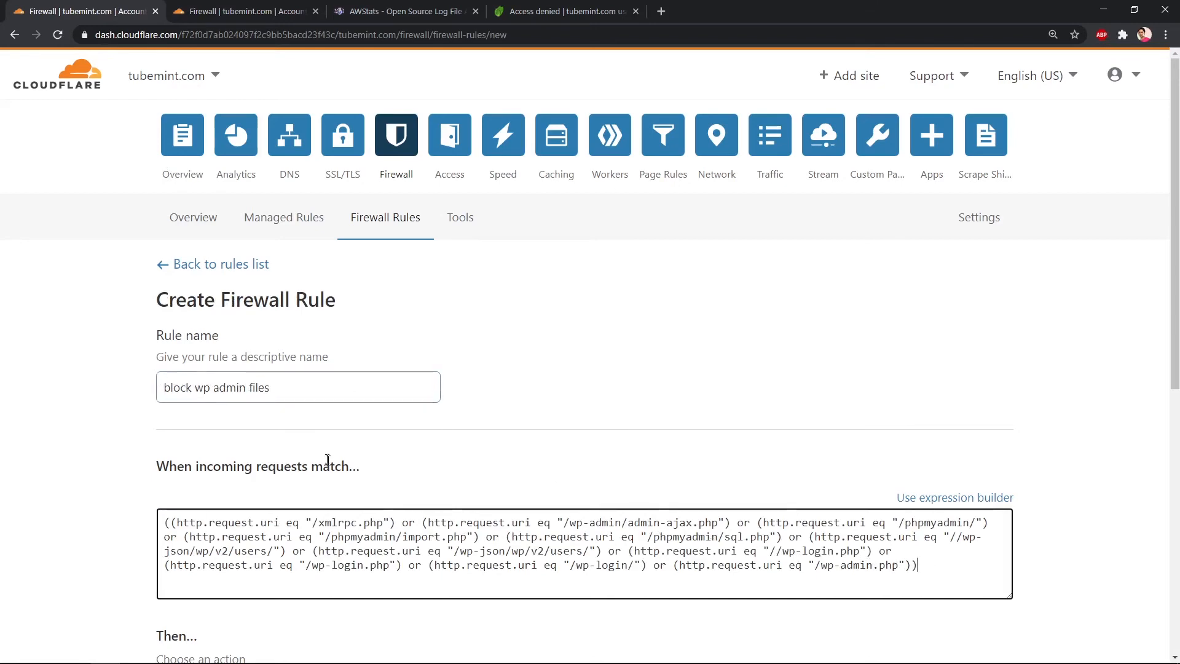
Step: Review the actions available for the new rule and choose Block
{"action": "scroll", "coordinate": [328, 460], "scroll_direction": "down", "scroll_amount": 3}
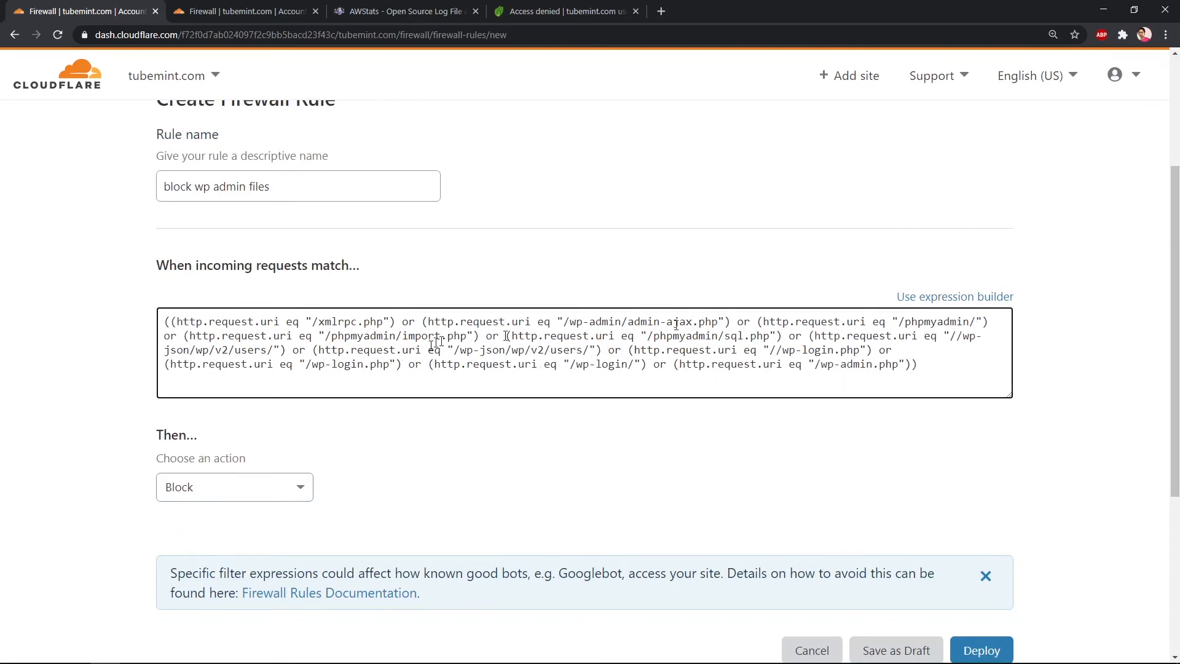
{"action": "left_click", "coordinate": [301, 494]}
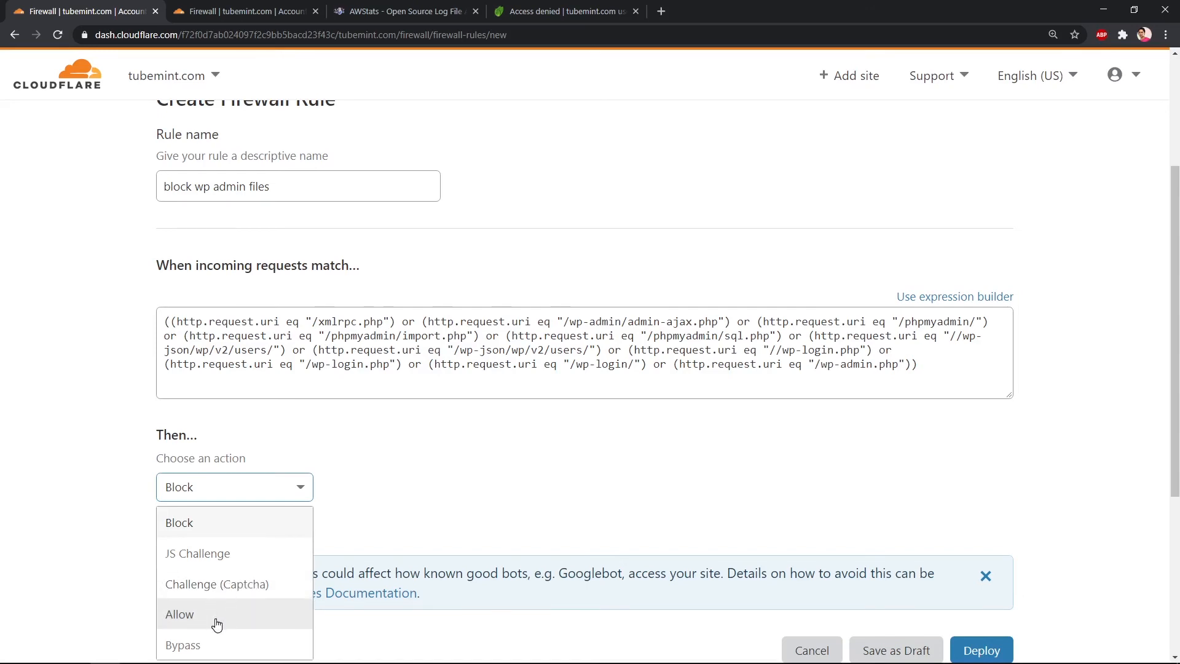
{"action": "scroll", "coordinate": [286, 639], "scroll_direction": "down", "scroll_amount": 2}
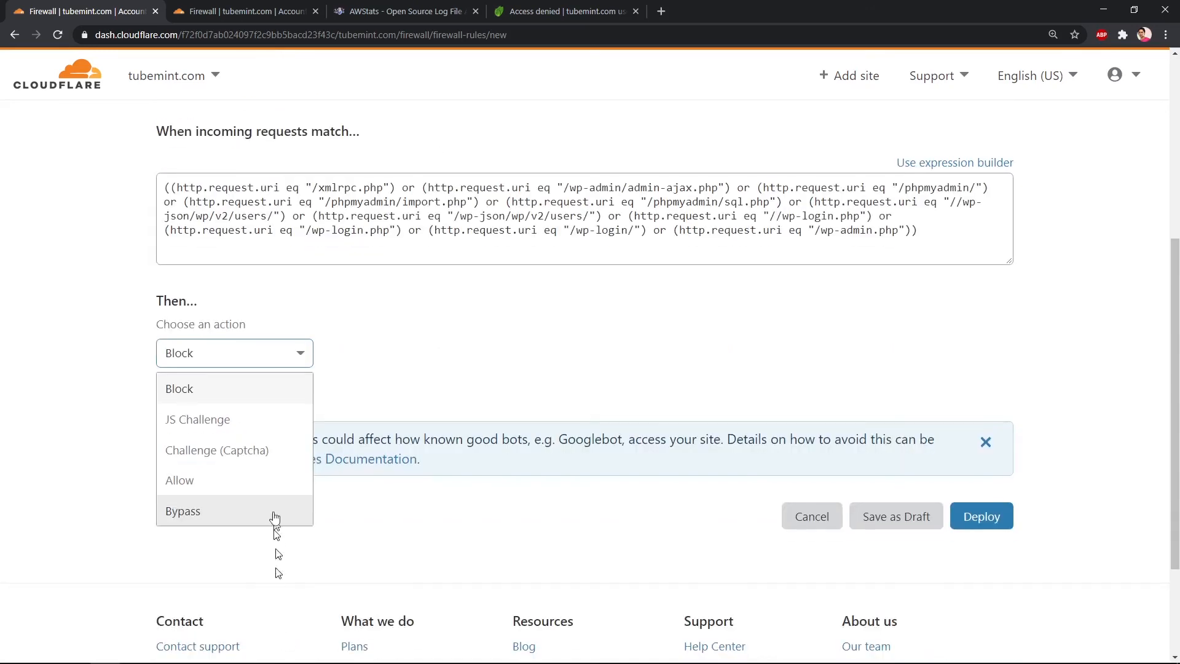
{"action": "left_click", "coordinate": [231, 388]}
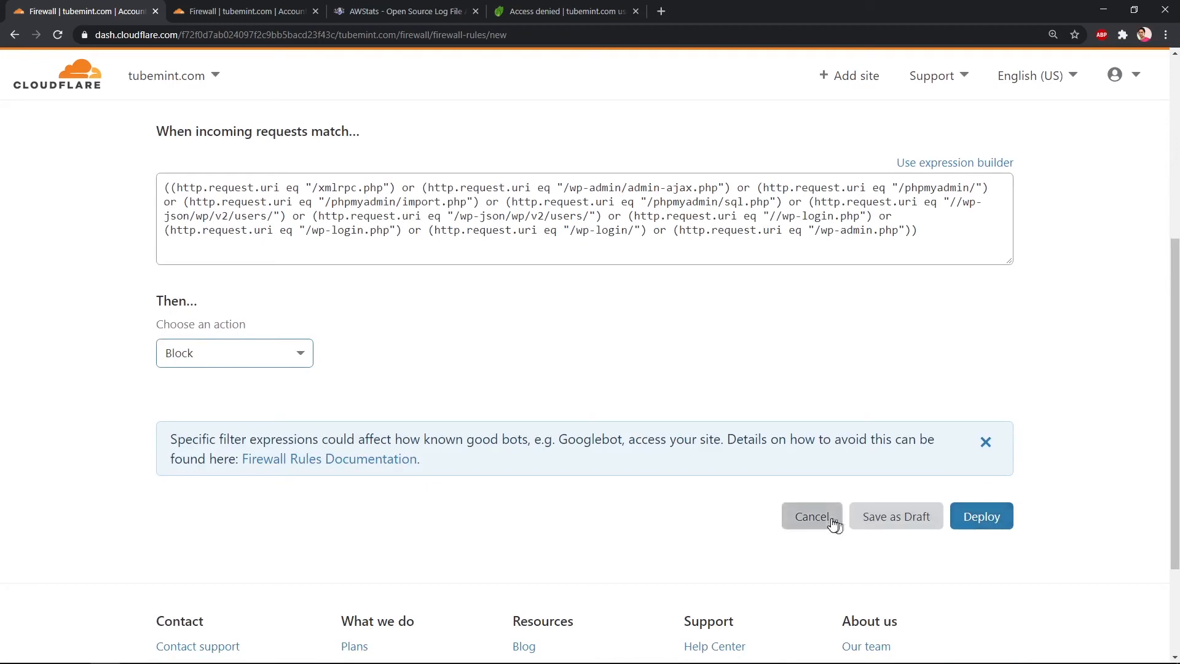
Step: Open the AWStats website in its browser tab and examine its features and requirements for log analysis
{"action": "scroll", "coordinate": [561, 580], "scroll_direction": "up", "scroll_amount": 5}
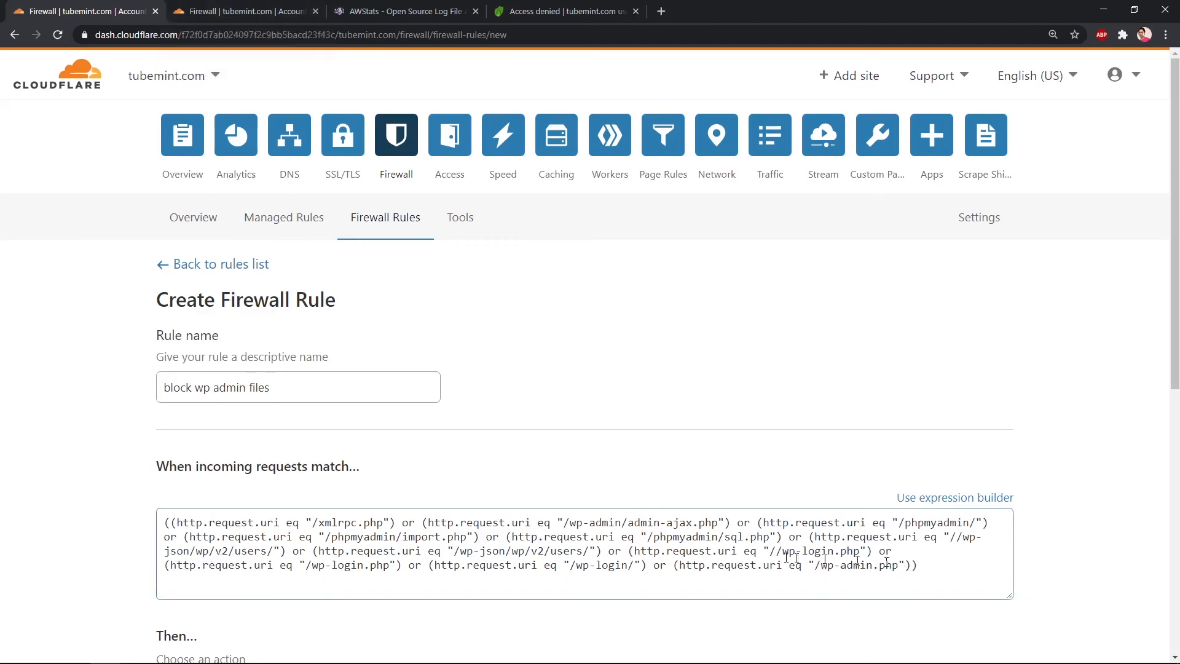
{"action": "left_click", "coordinate": [408, 2]}
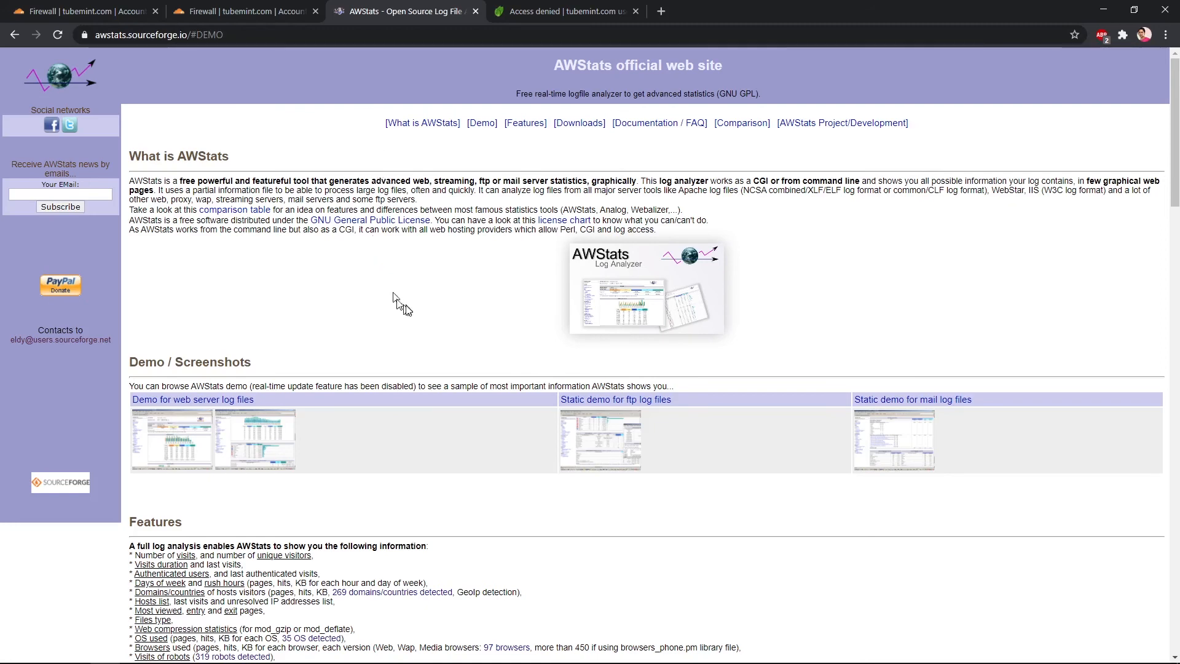
{"action": "scroll", "coordinate": [425, 300], "scroll_direction": "down", "scroll_amount": 5}
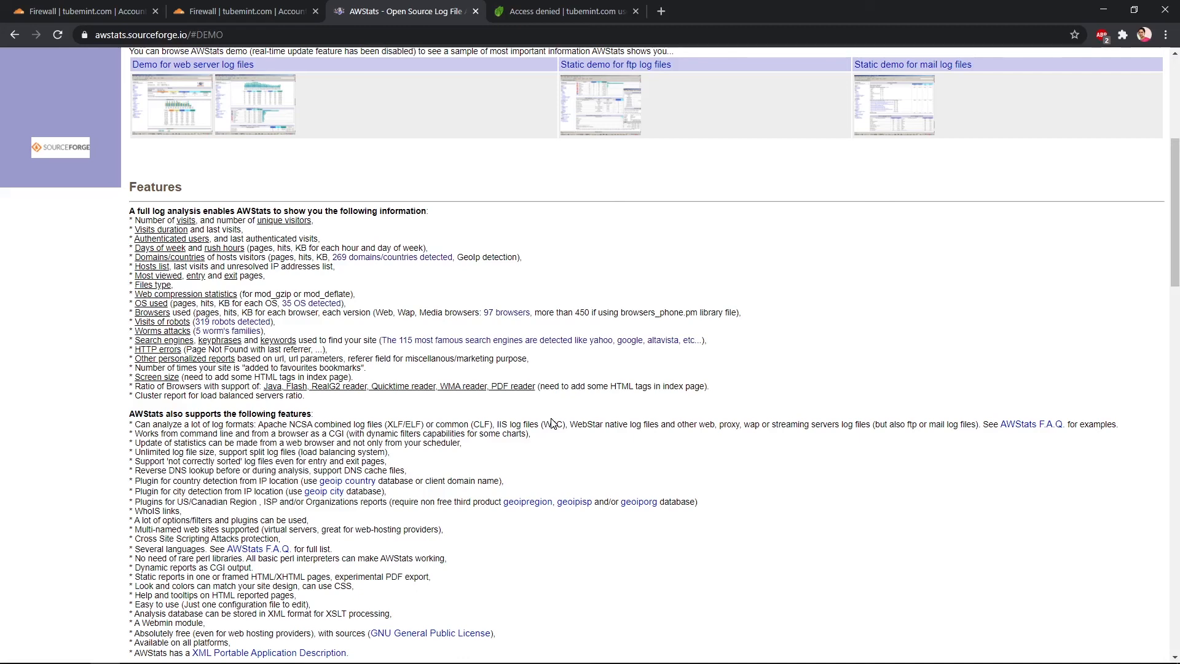
{"action": "scroll", "coordinate": [347, 559], "scroll_direction": "down", "scroll_amount": 3}
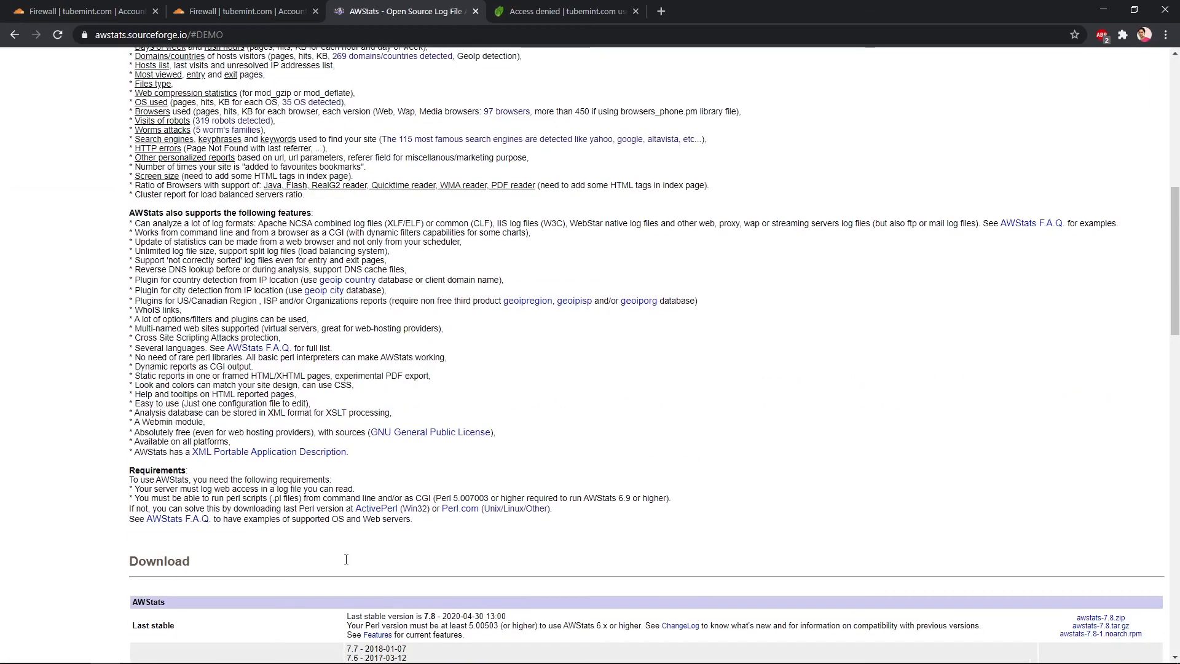
{"action": "scroll", "coordinate": [348, 559], "scroll_direction": "up", "scroll_amount": 1}
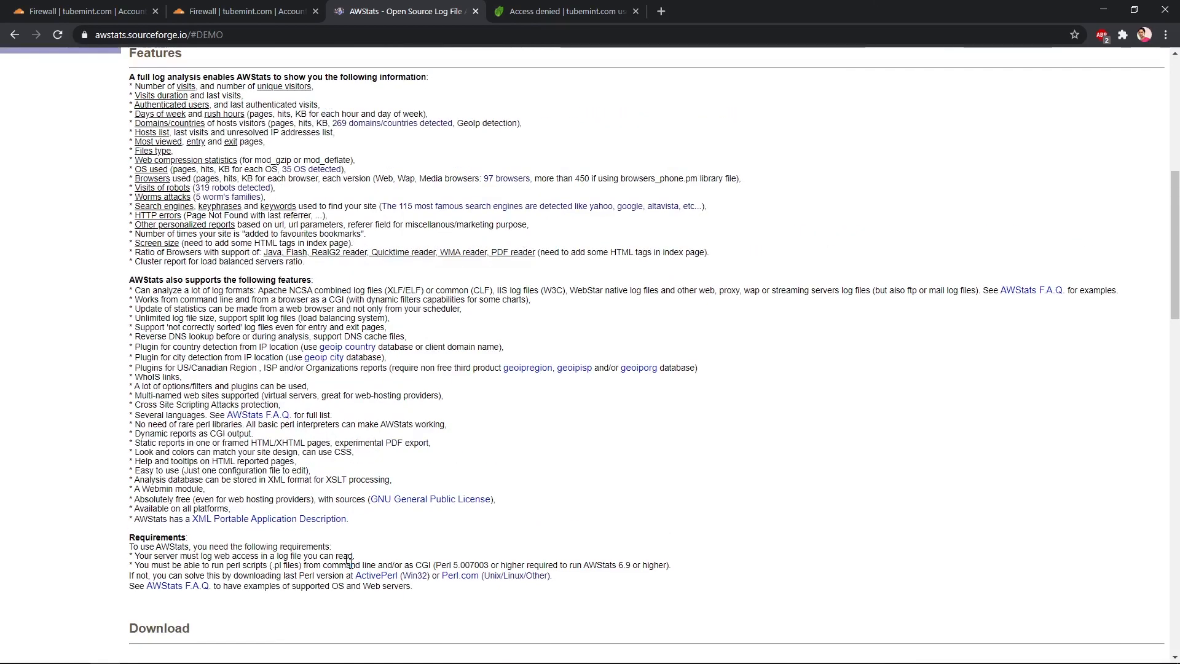
{"action": "scroll", "coordinate": [348, 559], "scroll_direction": "up", "scroll_amount": 1}
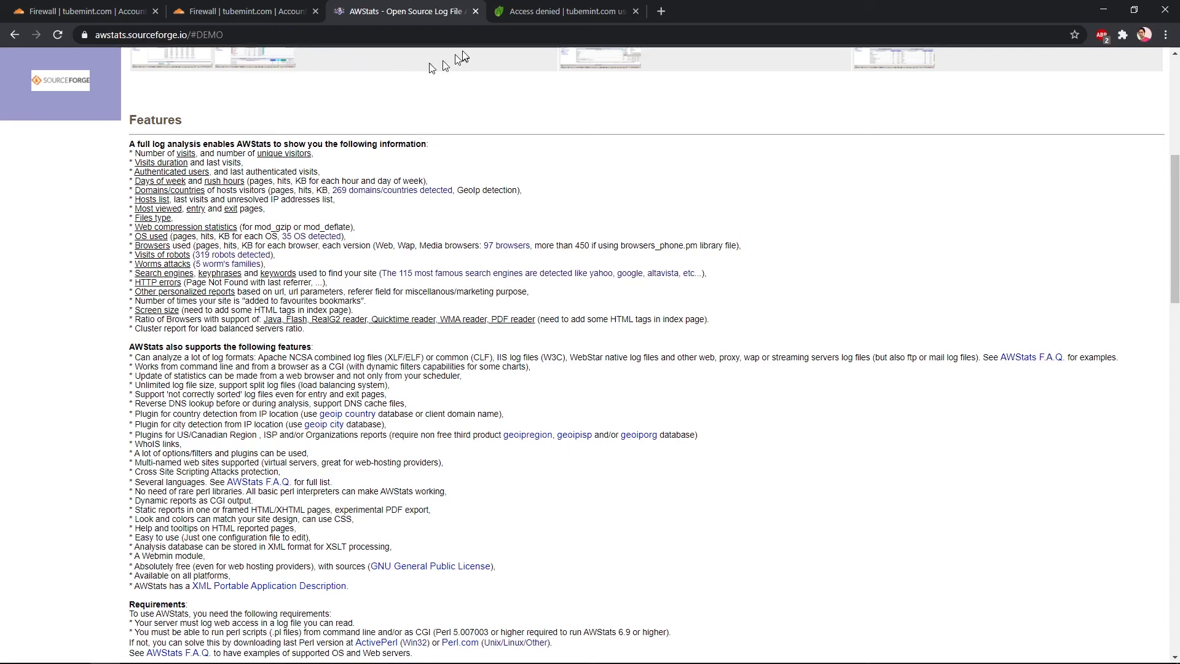
Step: Return to the new Cloudflare rule and append a copy of its "/wp-admin.php" condition, including the preceding "or", inside the expression's final parenthesis
{"action": "left_click", "coordinate": [122, 8]}
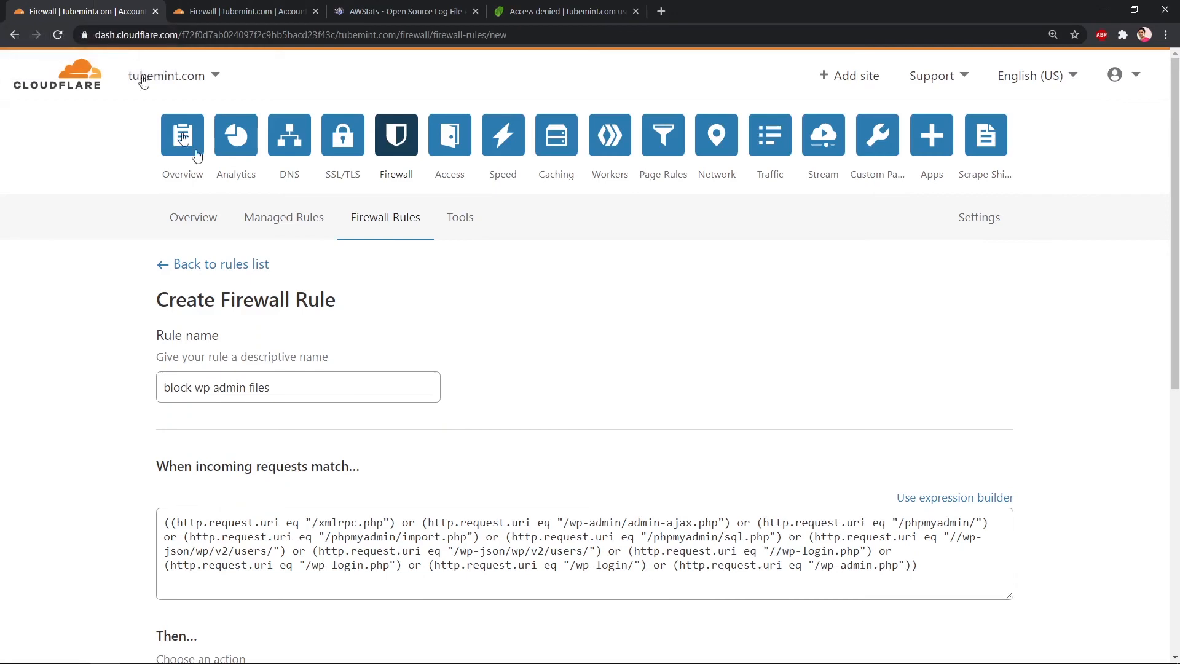
{"action": "double_click", "coordinate": [353, 523]}
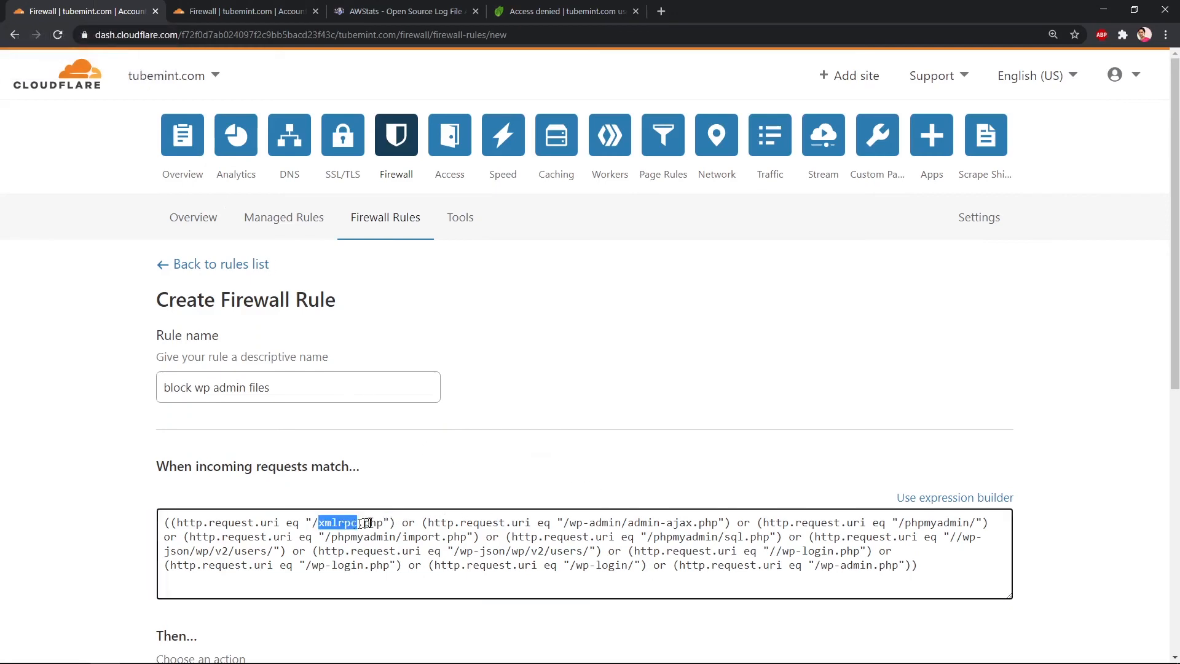
{"action": "left_click_drag", "start_coordinate": [381, 522], "coordinate": [320, 521]}
{"action": "left_click_drag", "start_coordinate": [931, 566], "coordinate": [802, 566]}
{"action": "left_click_drag", "start_coordinate": [655, 570], "coordinate": [915, 563]}
{"action": "key", "text": "ctrl+c"}
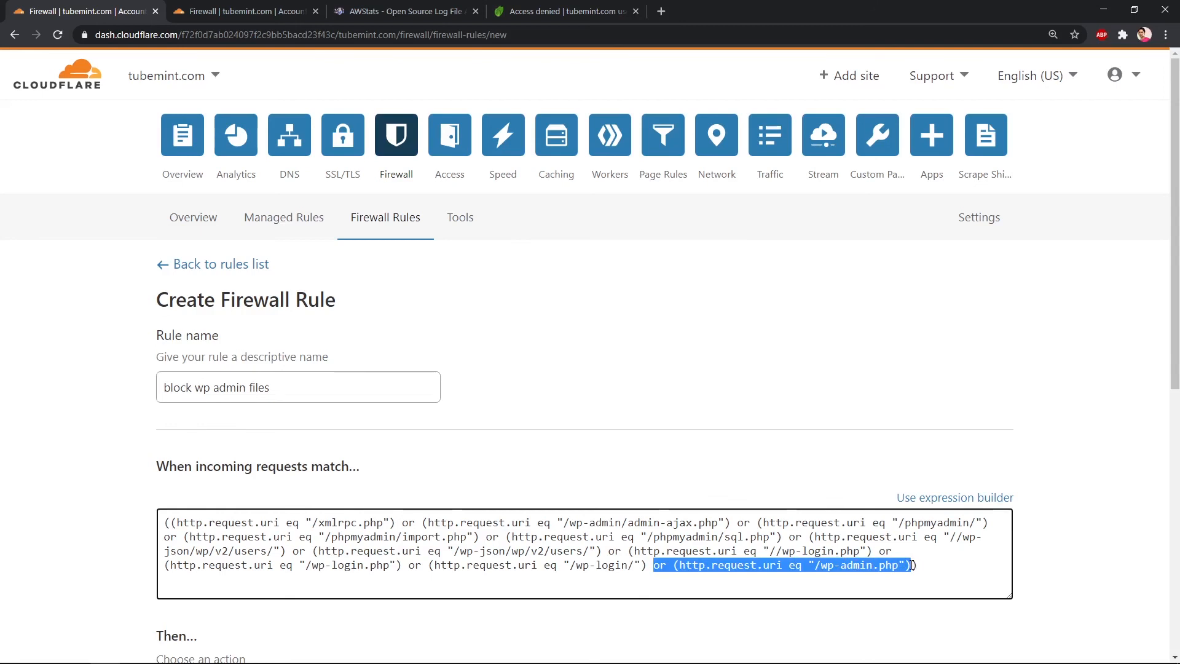
{"action": "left_click", "coordinate": [915, 565]}
{"action": "key", "text": "ctrl+v"}
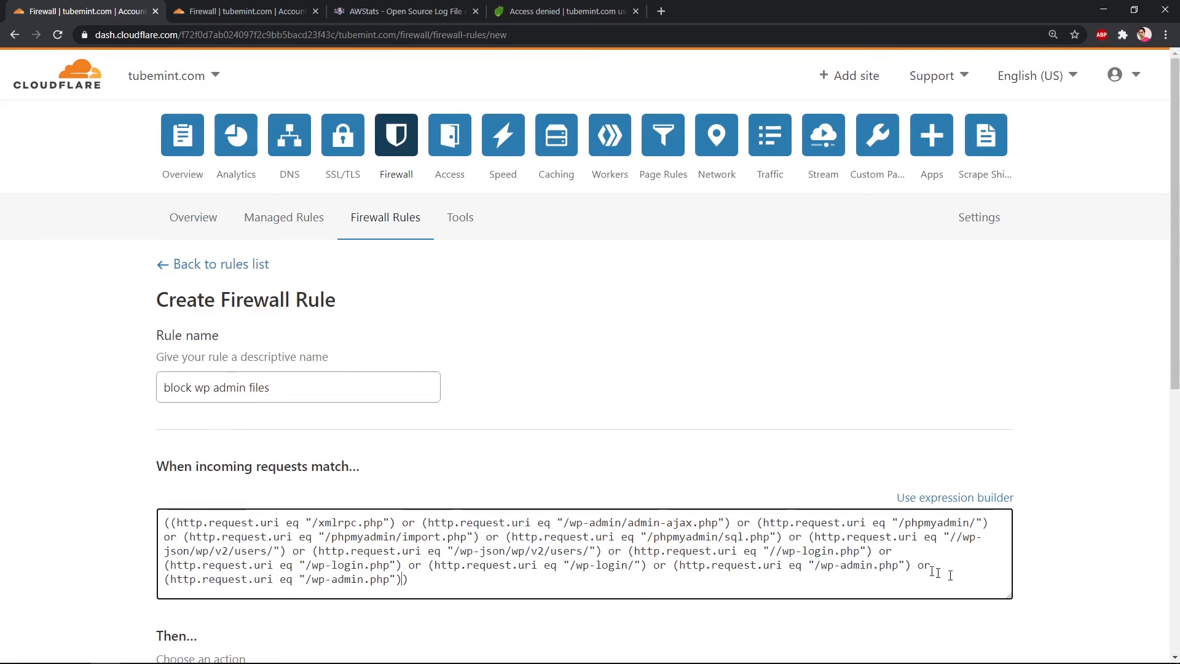
Step: Undo the duplicated "/wp-admin.php" condition and delete the extra space before the expression's closing parenthesis
{"action": "left_click_drag", "start_coordinate": [391, 577], "coordinate": [300, 579]}
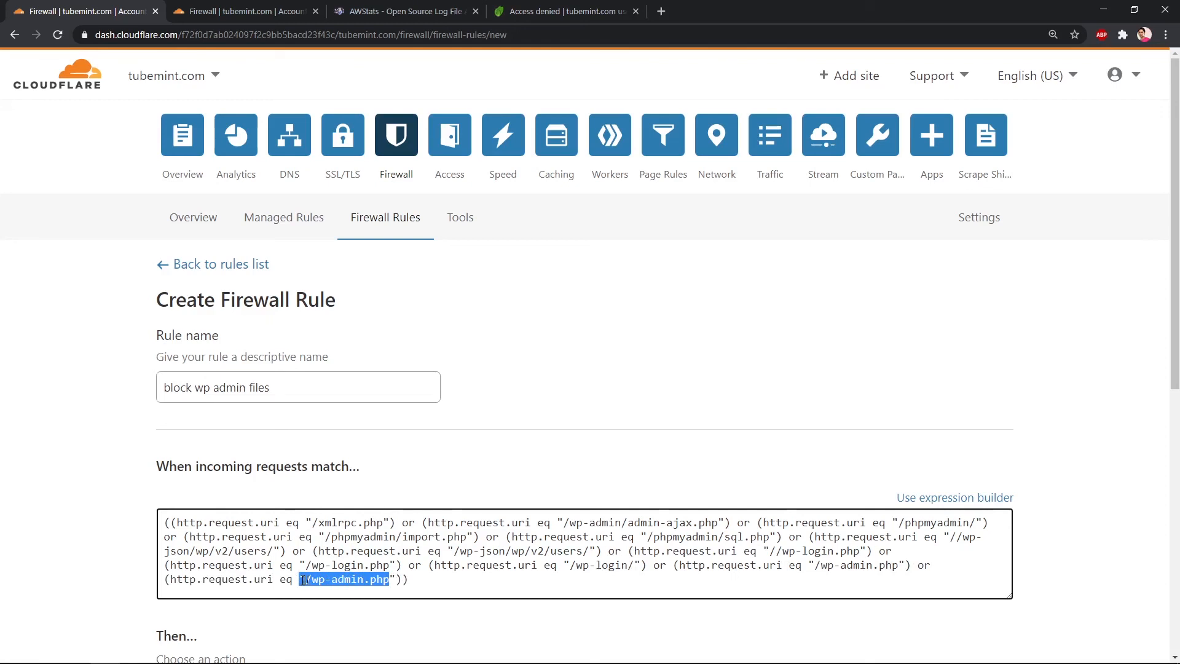
{"action": "left_click", "coordinate": [493, 586]}
{"action": "key", "text": "ctrl+z"}
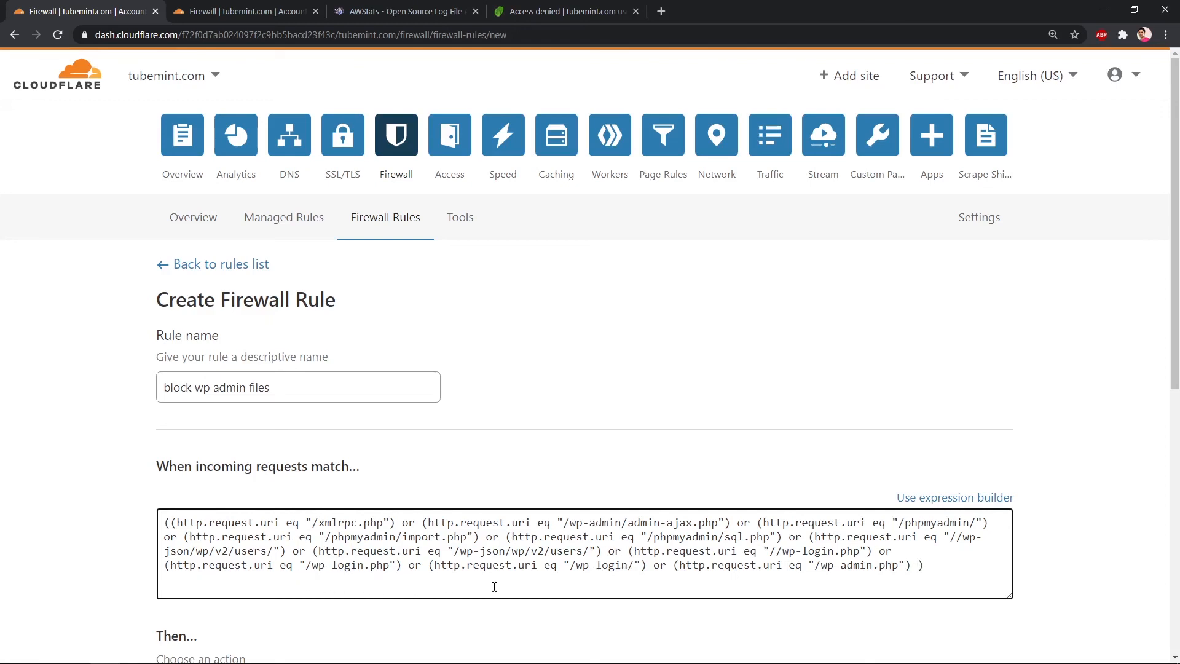
{"action": "key", "text": "BackSpace"}
Step: Cancel the creation of the "block wp admin files" rule without deploying it
{"action": "scroll", "coordinate": [553, 553], "scroll_direction": "down", "scroll_amount": 4}
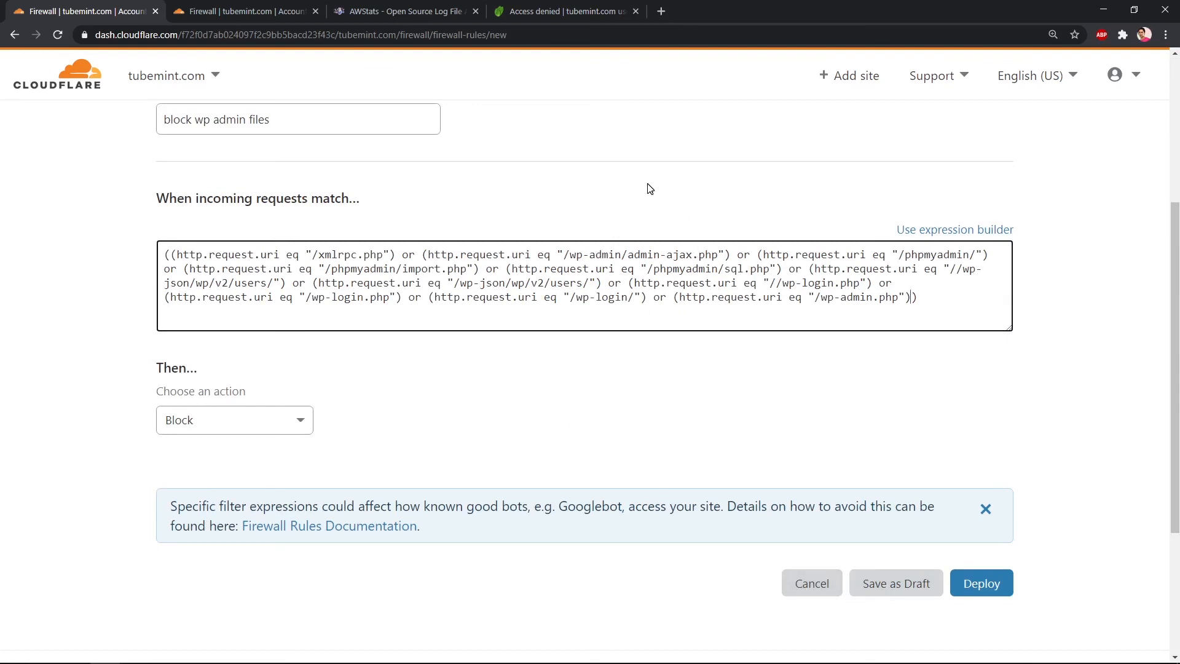
{"action": "left_click", "coordinate": [802, 586]}
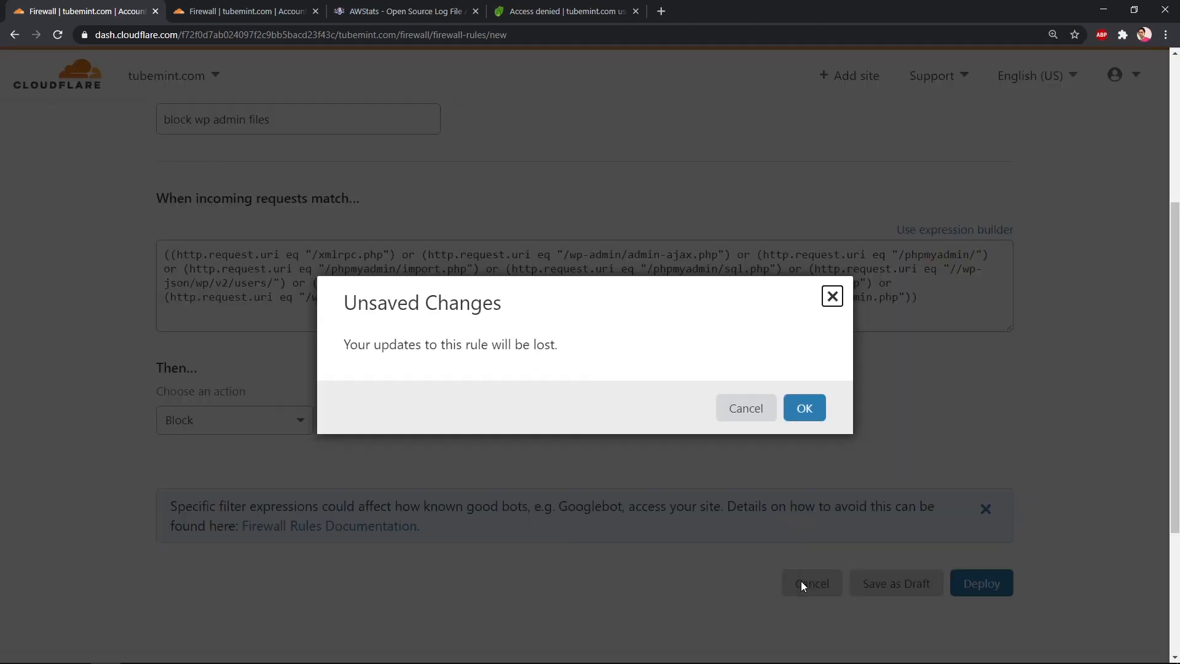